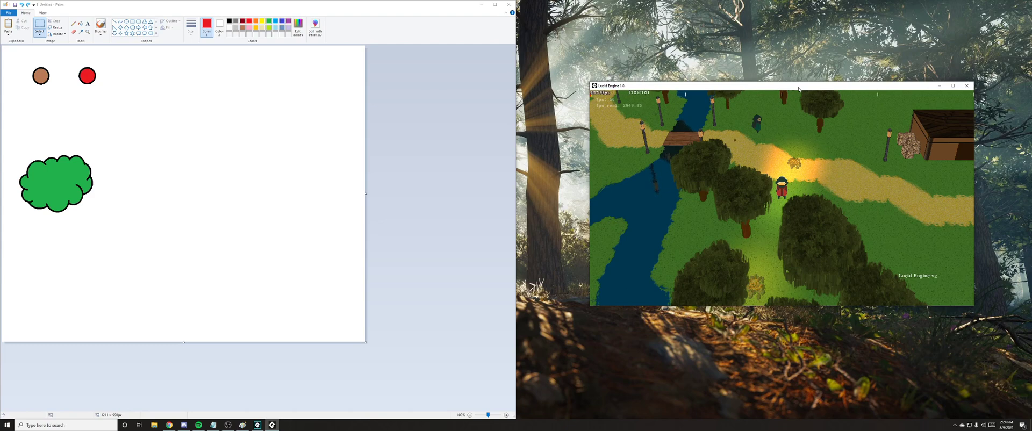
- Rotate the camera and walk the character around the Lucid Engine scene to examine how the trees look from different angles
{"action": "key", "text": "e"}
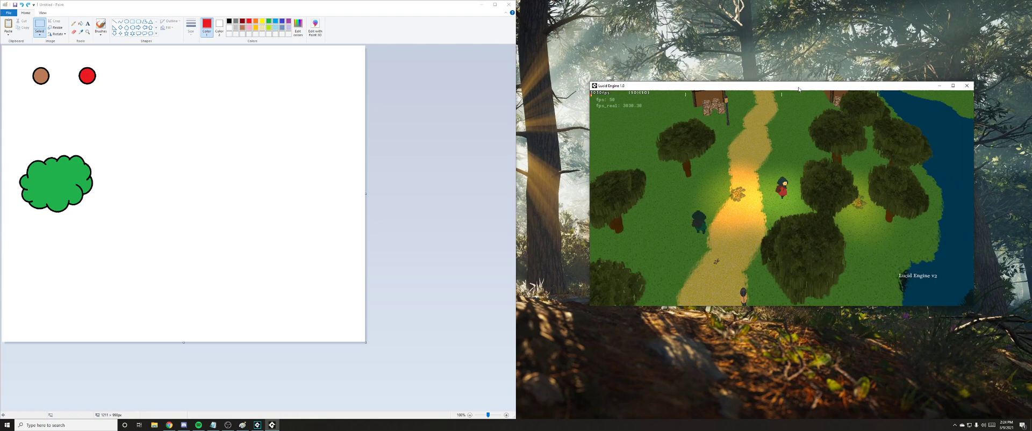
{"action": "key", "text": "e"}
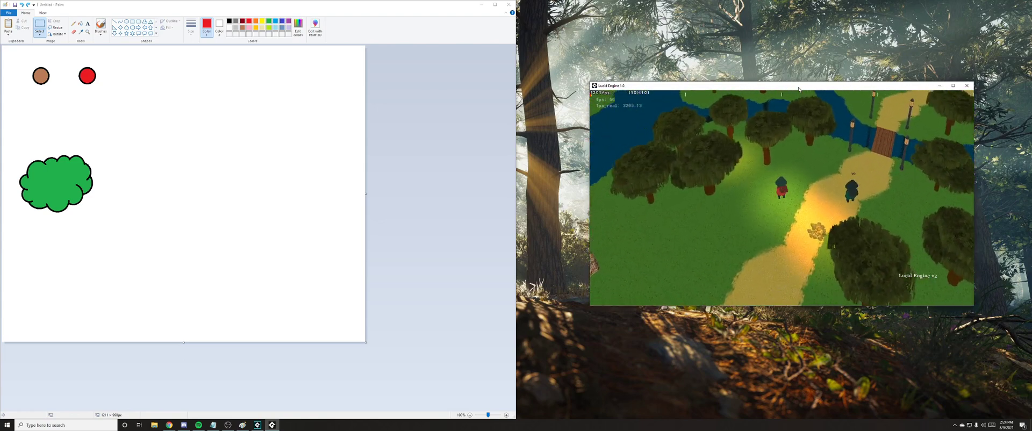
{"action": "key", "text": "e"}
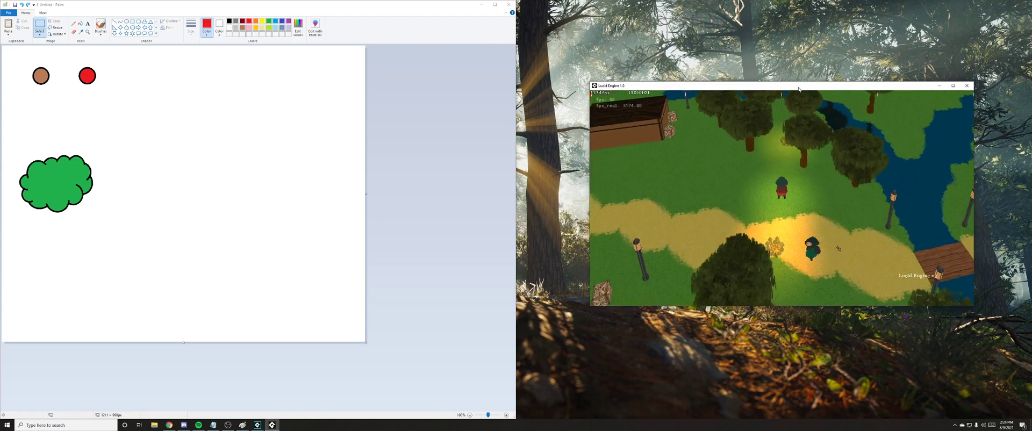
{"action": "key", "text": "e"}
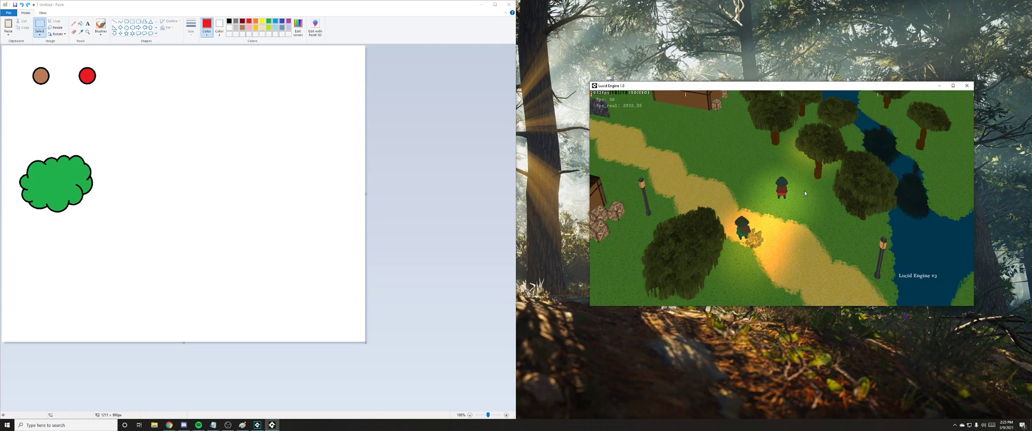
{"action": "key", "text": "s"}
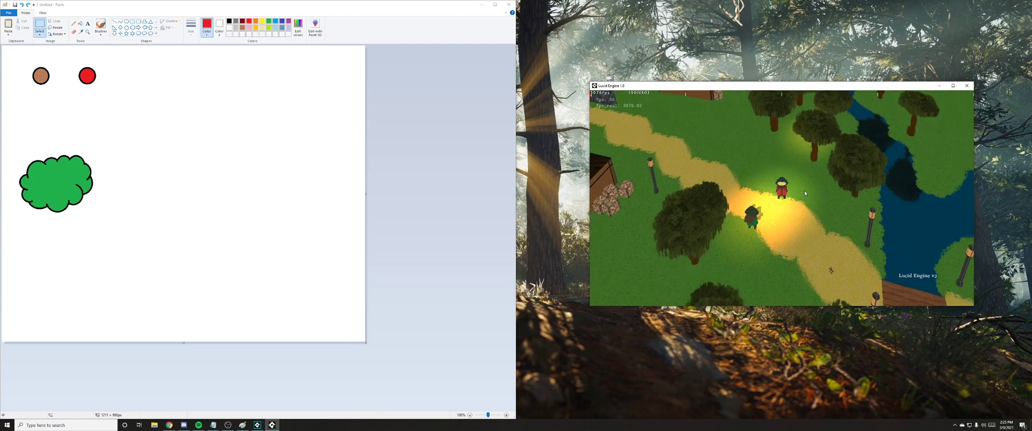
{"action": "key", "text": "s"}
{"action": "key", "text": "q"}
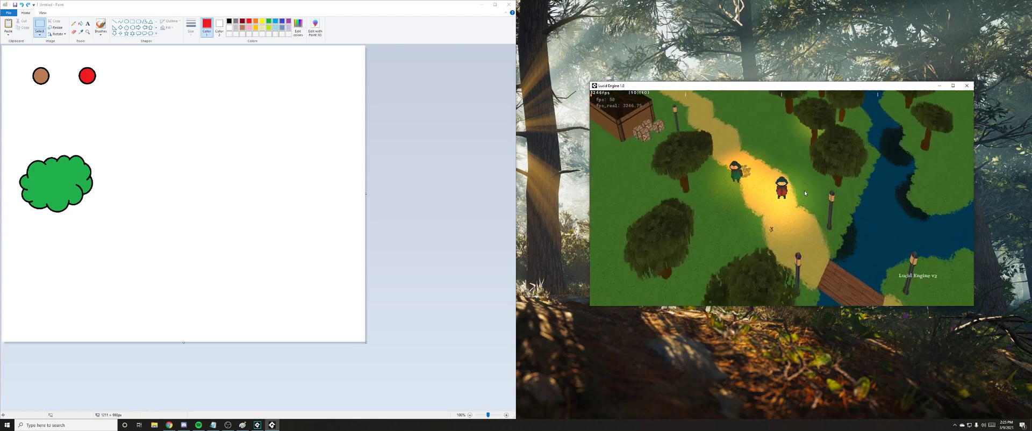
{"action": "key", "text": "s"}
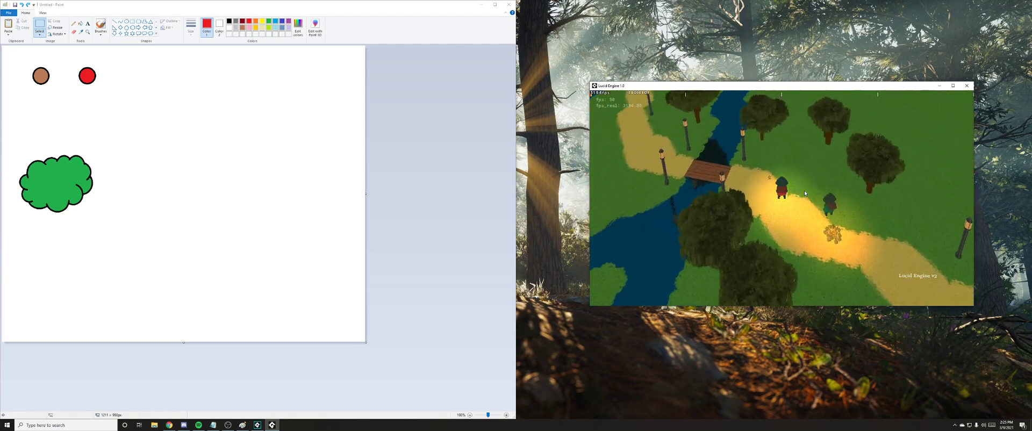
{"action": "key", "text": "e"}
{"action": "key", "text": "s"}
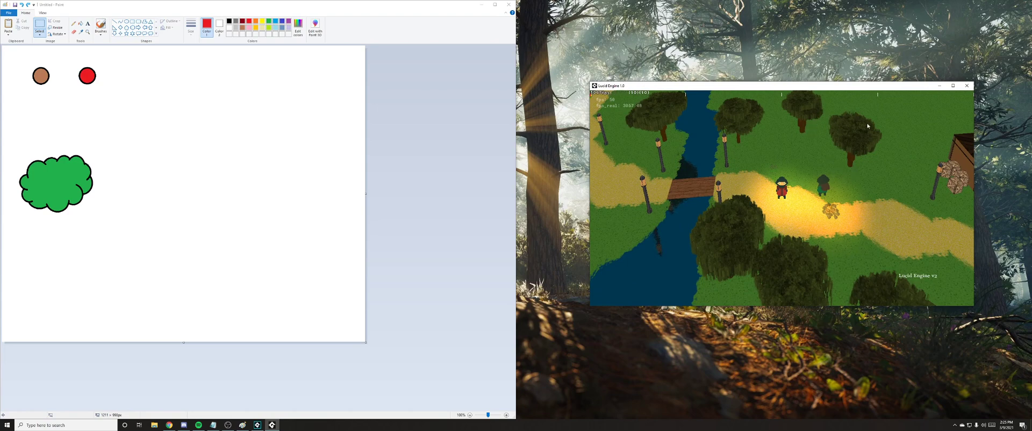
{"action": "key", "text": "d"}
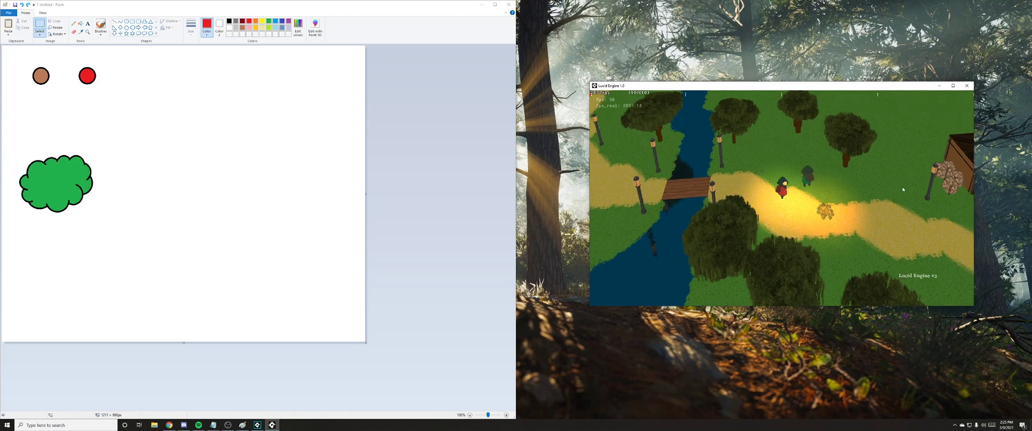
{"action": "key", "text": "a"}
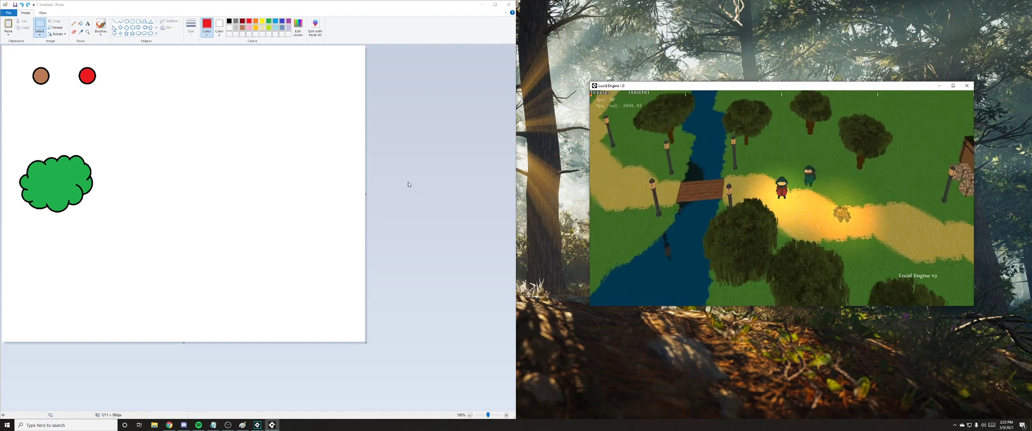
- In Paint, duplicate the brown circle twice in the blank middle of the canvas, stacking the second copy slightly above the first
{"action": "left_click_drag", "start_coordinate": [21, 59], "coordinate": [56, 94]}
{"action": "key", "text": "ctrl+c"}
{"action": "key", "text": "ctrl+v"}
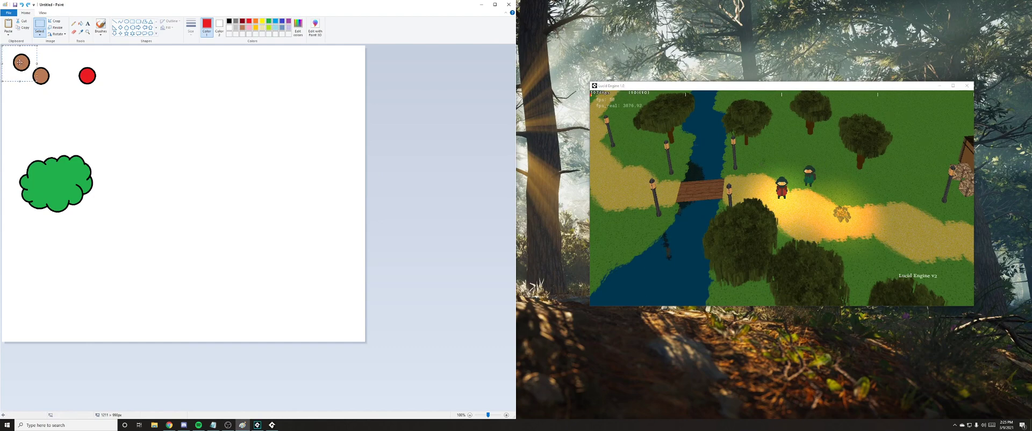
{"action": "left_click_drag", "start_coordinate": [20, 62], "coordinate": [245, 180]}
{"action": "left_click", "coordinate": [192, 131]}
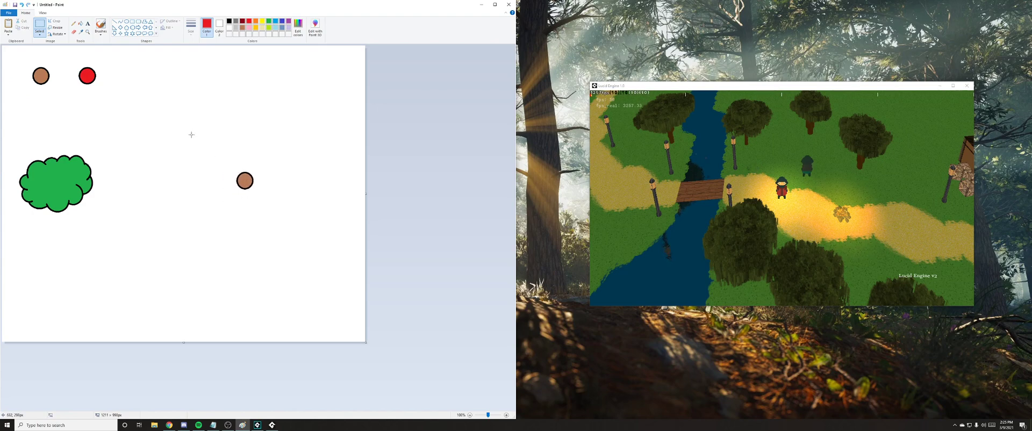
{"action": "key", "text": "ctrl+v"}
{"action": "left_click_drag", "start_coordinate": [16, 61], "coordinate": [239, 171]}
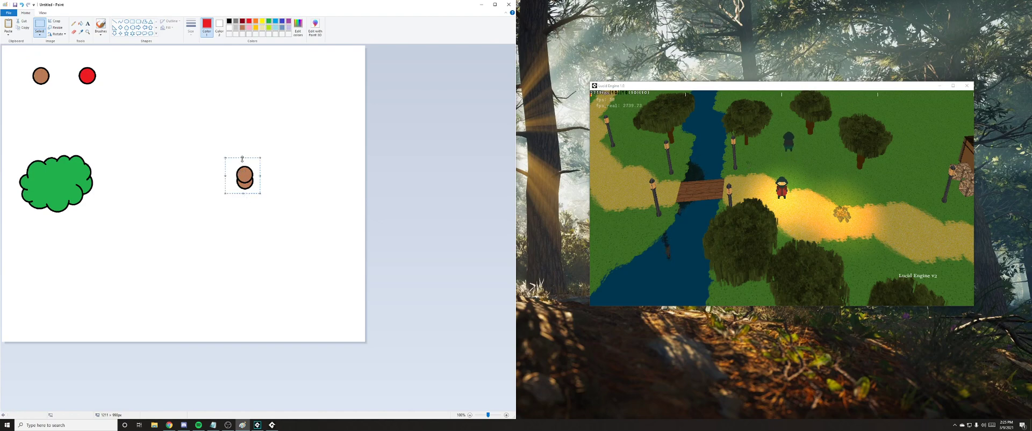
{"action": "left_click_drag", "start_coordinate": [244, 172], "coordinate": [244, 171]}
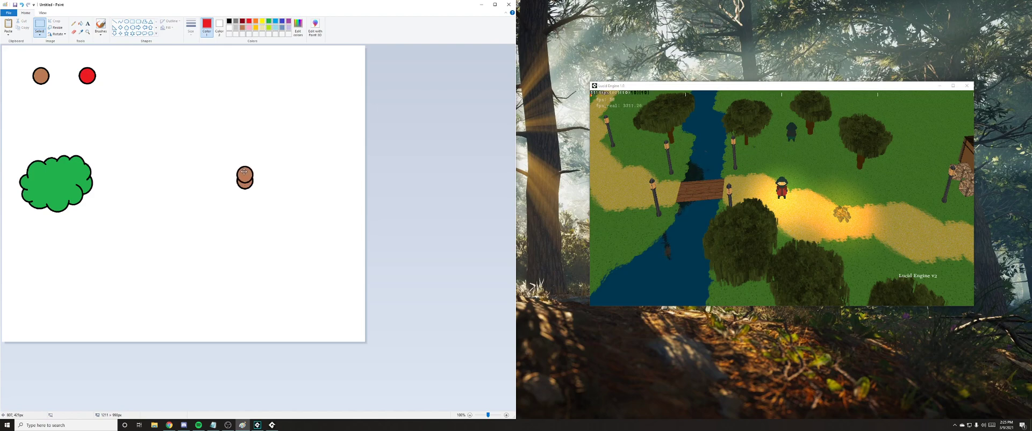
{"action": "left_click_drag", "start_coordinate": [244, 171], "coordinate": [244, 174]}
- Stack six more copies of the brown circle, each slightly above the previous one, to form an upright tree trunk
{"action": "left_click", "coordinate": [150, 123]}
{"action": "key", "text": "ctrl+v"}
{"action": "left_click_drag", "start_coordinate": [21, 63], "coordinate": [243, 165]}
{"action": "key", "text": "ctrl+v"}
{"action": "left_click_drag", "start_coordinate": [9, 61], "coordinate": [233, 161]}
{"action": "key", "text": "ctrl+v"}
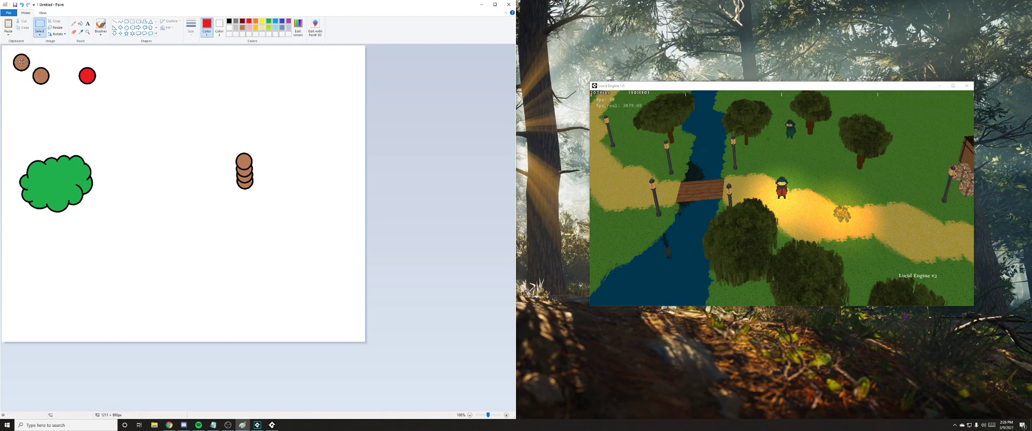
{"action": "left_click_drag", "start_coordinate": [21, 63], "coordinate": [244, 155]}
{"action": "key", "text": "ctrl+v"}
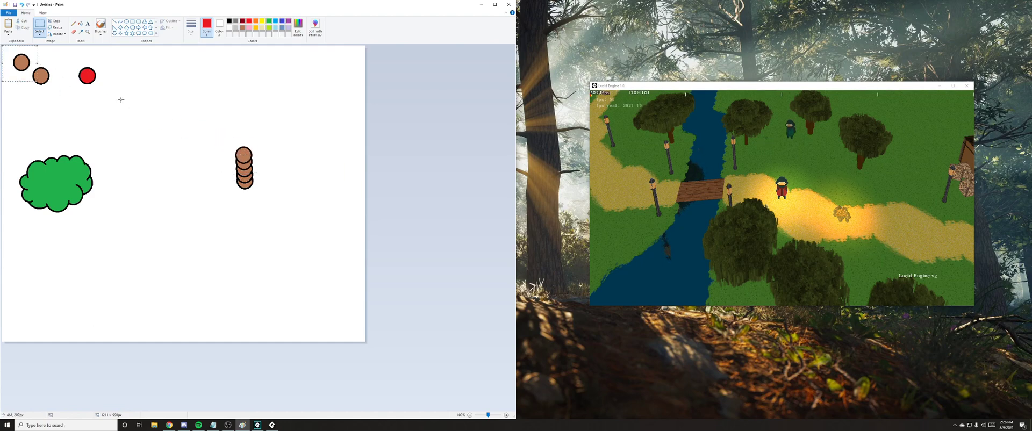
{"action": "left_click_drag", "start_coordinate": [10, 60], "coordinate": [237, 143]}
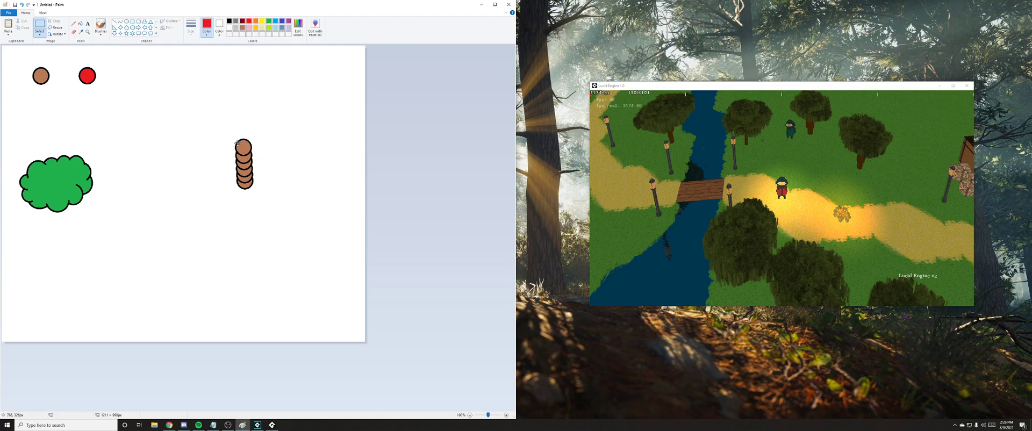
{"action": "key", "text": "ctrl+v"}
{"action": "left_click_drag", "start_coordinate": [21, 60], "coordinate": [242, 140]}
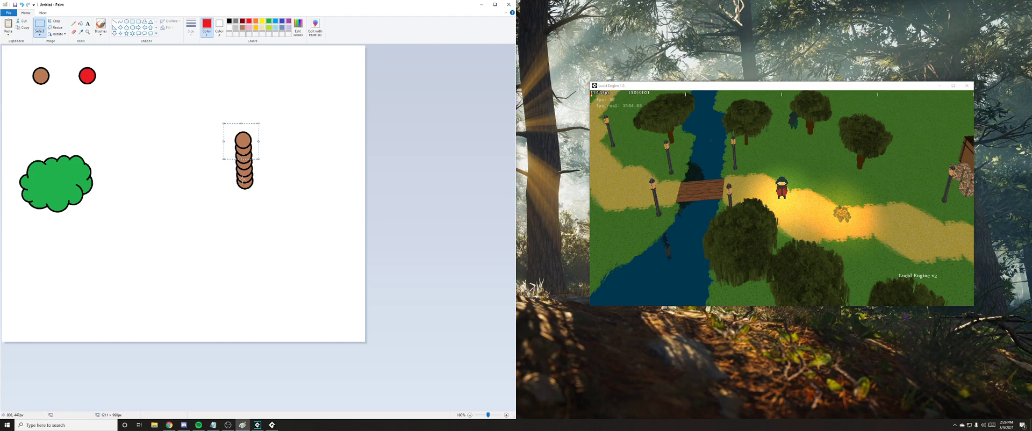
{"action": "key", "text": "ctrl+v"}
{"action": "left_click_drag", "start_coordinate": [22, 60], "coordinate": [238, 127]}
{"action": "left_click", "coordinate": [168, 102]}
- Copy the green foliage shape and place the duplicate over the upper end of the upright trunk
{"action": "left_click_drag", "start_coordinate": [8, 136], "coordinate": [129, 249]}
{"action": "key", "text": "ctrl+c"}
{"action": "key", "text": "ctrl+v"}
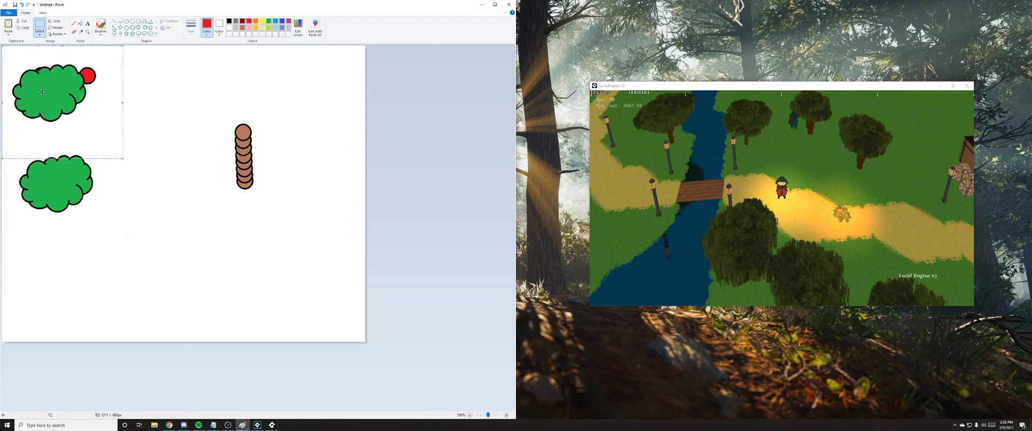
{"action": "left_click_drag", "start_coordinate": [41, 92], "coordinate": [229, 118]}
{"action": "left_click", "coordinate": [278, 236]}
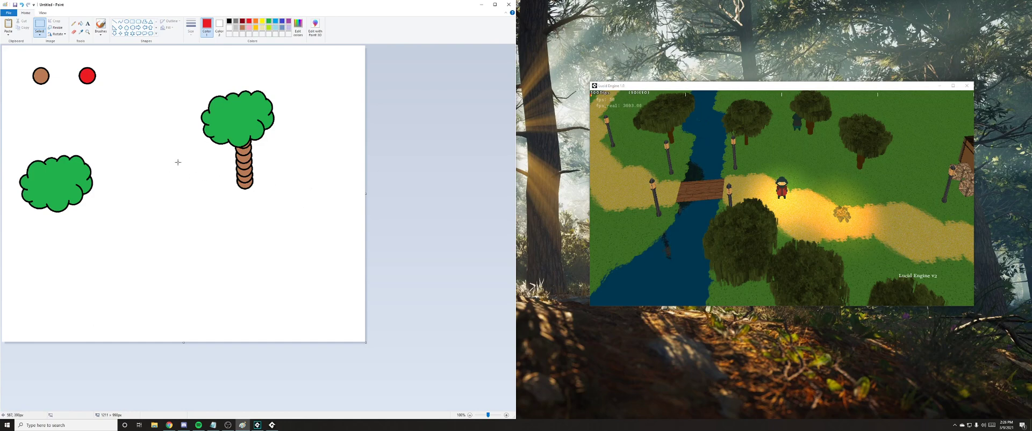
- Lay out seven overlapping copies of the brown circle in a horizontal row below the upright tree to form a sideways trunk
{"action": "left_click_drag", "start_coordinate": [24, 62], "coordinate": [54, 90]}
{"action": "key", "text": "ctrl+c"}
{"action": "key", "text": "ctrl+v"}
{"action": "left_click_drag", "start_coordinate": [21, 55], "coordinate": [275, 239]}
{"action": "key", "text": "ctrl+v"}
{"action": "left_click_drag", "start_coordinate": [15, 57], "coordinate": [273, 239]}
{"action": "key", "text": "ctrl+v"}
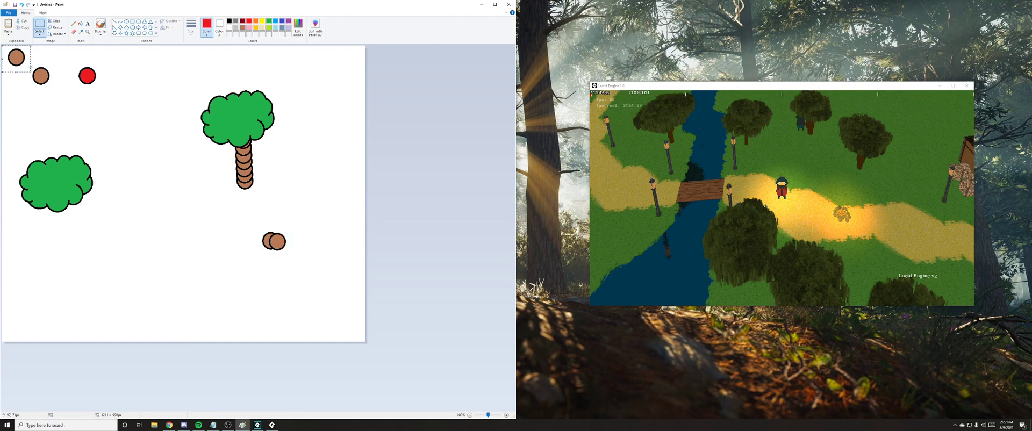
{"action": "left_click_drag", "start_coordinate": [17, 56], "coordinate": [287, 238]}
{"action": "key", "text": "ctrl+v"}
{"action": "left_click_drag", "start_coordinate": [16, 56], "coordinate": [292, 237]}
{"action": "key", "text": "ctrl+v"}
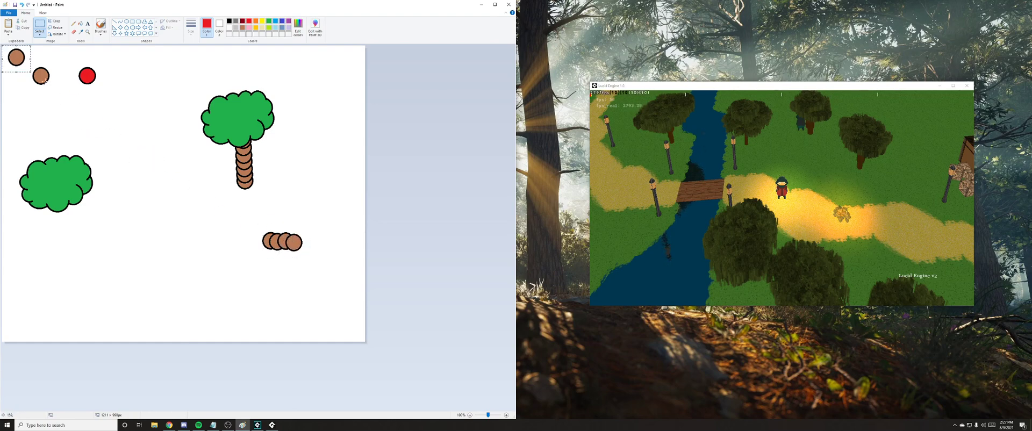
{"action": "left_click_drag", "start_coordinate": [16, 57], "coordinate": [296, 243]}
{"action": "key", "text": "ctrl+v"}
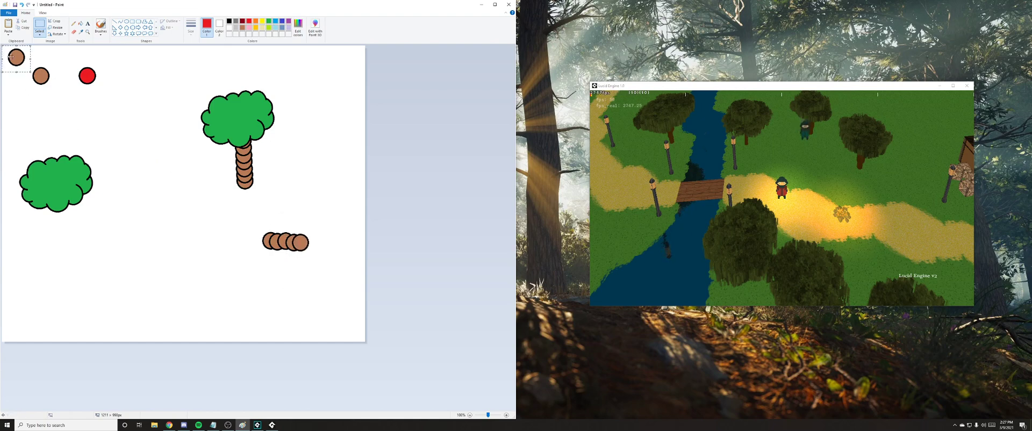
{"action": "left_click_drag", "start_coordinate": [16, 57], "coordinate": [309, 242]}
{"action": "key", "text": "ctrl+v"}
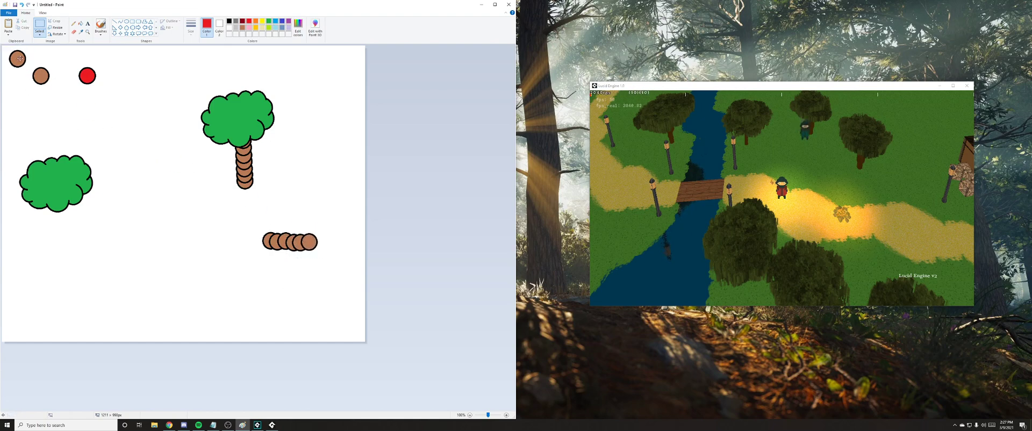
{"action": "left_click_drag", "start_coordinate": [16, 57], "coordinate": [319, 242]}
{"action": "left_click", "coordinate": [133, 192]}
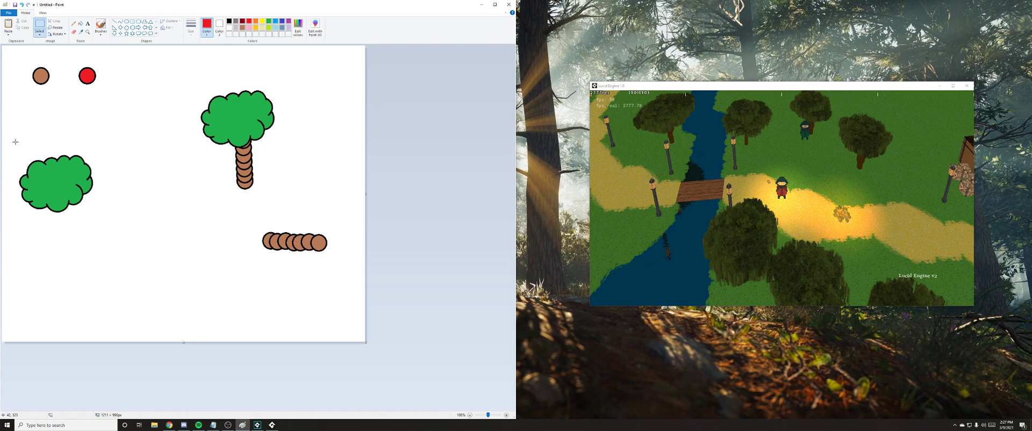
- Place a copy of the green foliage over the right end of the sideways trunk and widen the canvas slightly
{"action": "left_click_drag", "start_coordinate": [15, 142], "coordinate": [111, 226]}
{"action": "key", "text": "ctrl+c"}
{"action": "key", "text": "ctrl+v"}
{"action": "mouse_move", "coordinate": [43, 89]}
{"action": "left_mouse_down"}
{"action": "mouse_move", "coordinate": [151, 171]}
{"action": "mouse_move", "coordinate": [339, 246]}
{"action": "left_mouse_up"}
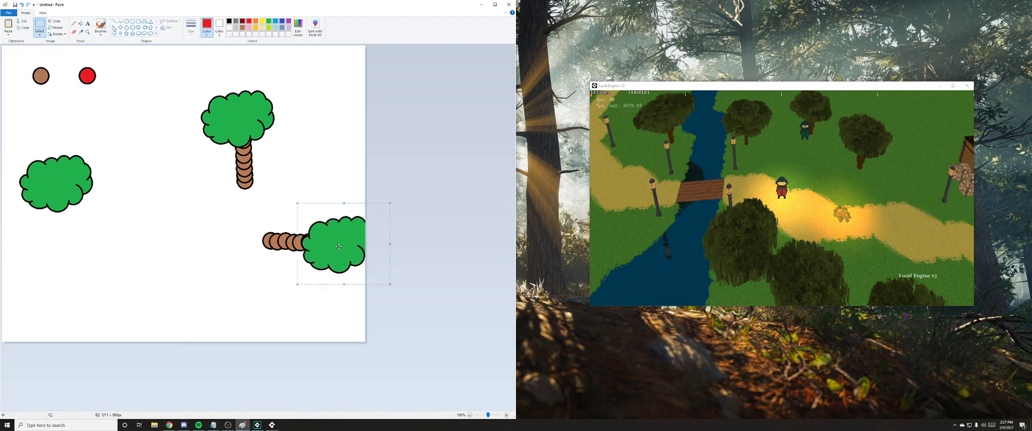
{"action": "left_click", "coordinate": [362, 159]}
{"action": "left_click_drag", "start_coordinate": [366, 193], "coordinate": [389, 195]}
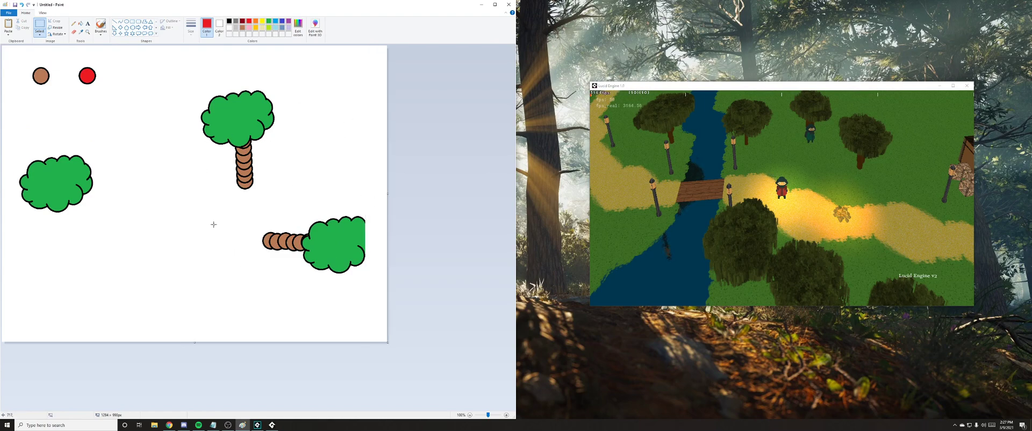
- Switch to the Lucid Engine window and rotate the camera around the character to examine how the trees turn with the view
{"action": "key", "text": "alt+Tab"}
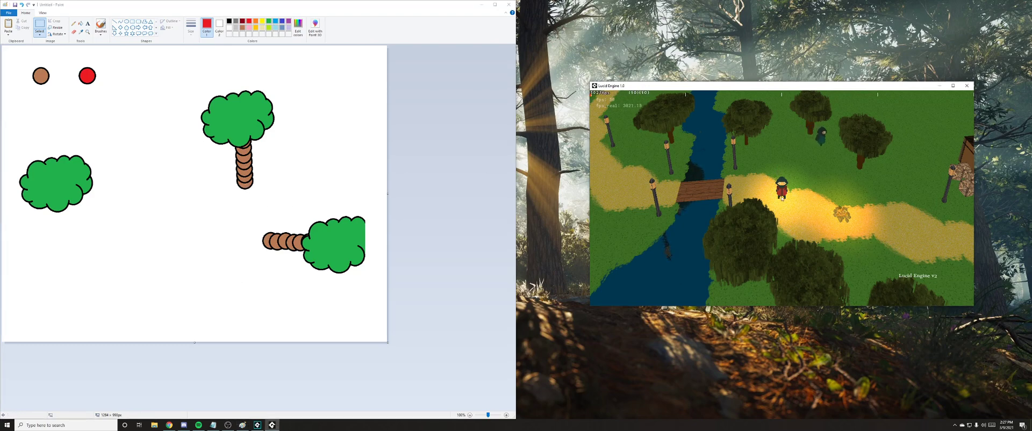
{"action": "key", "text": "e"}
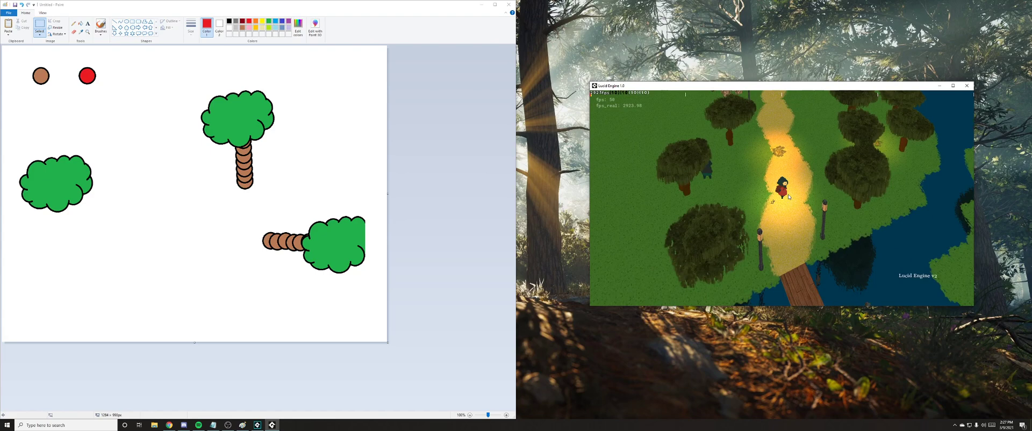
{"action": "key", "text": "e"}
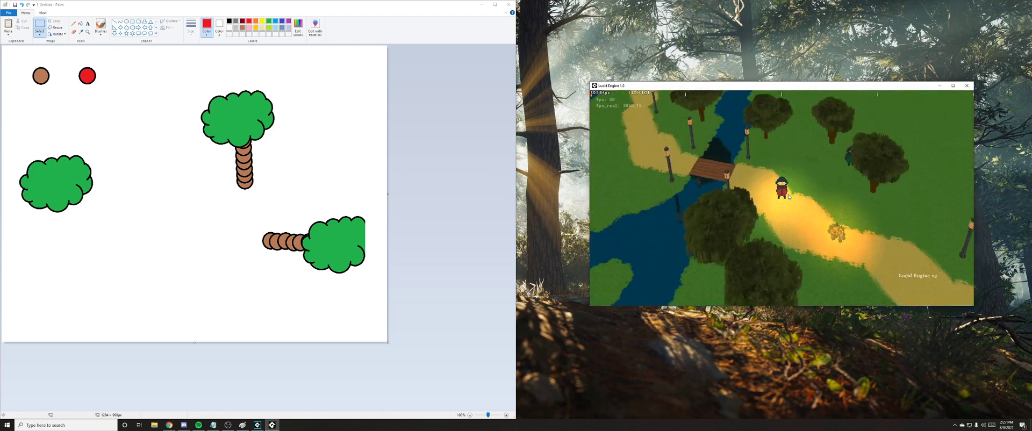
{"action": "key", "text": "e"}
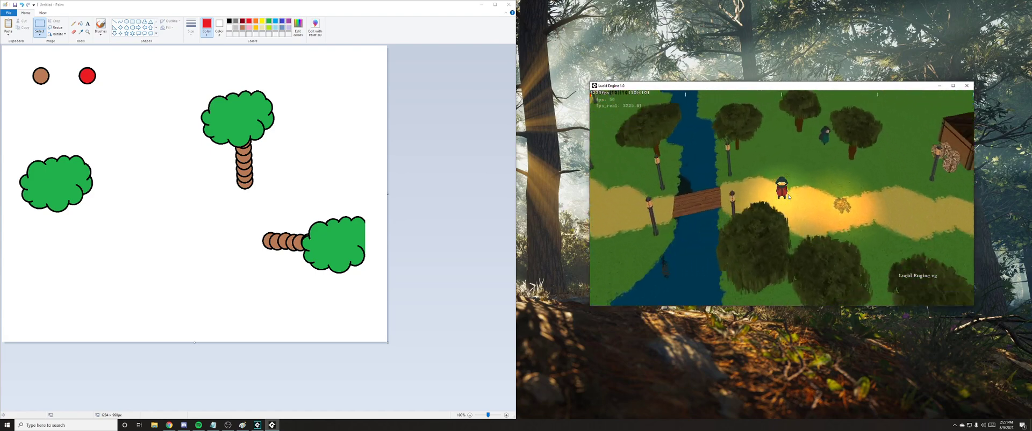
{"action": "key", "text": "e"}
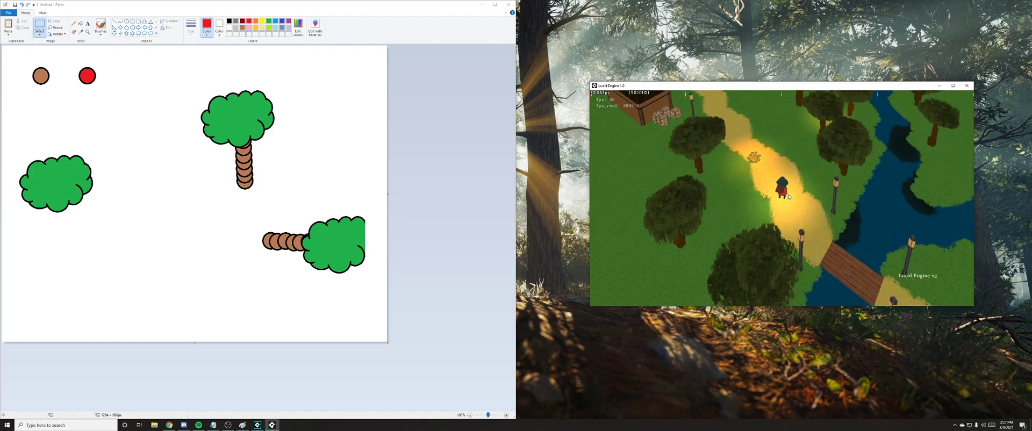
{"action": "key", "text": "e"}
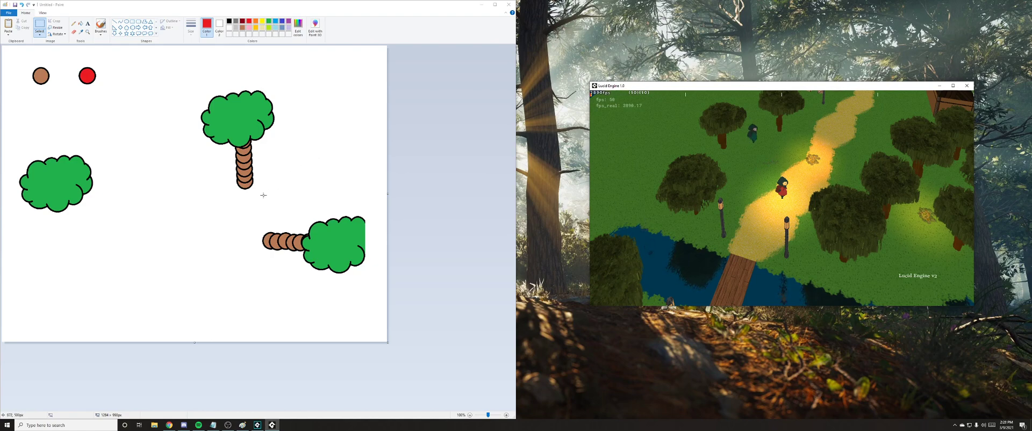
{"action": "key", "text": "q"}
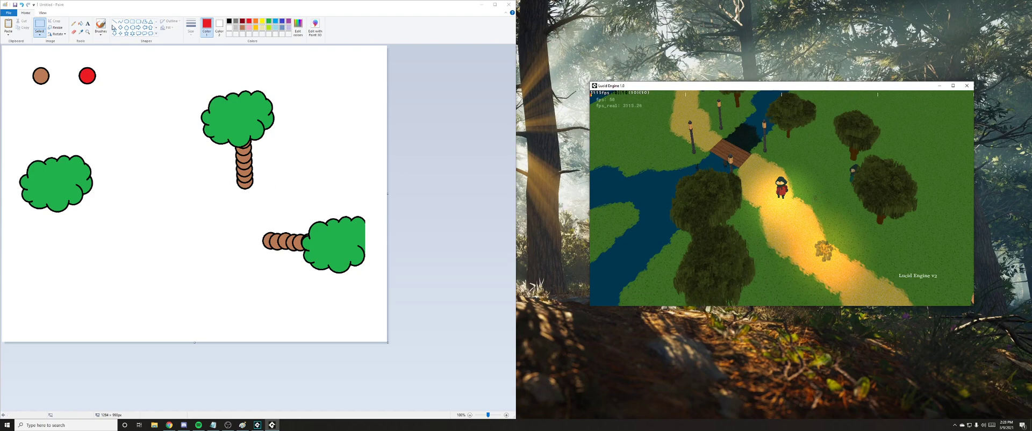
- Switch to Paint and draw three red diagonal lines radiating outward from the middle of the canvas around the two trees
{"action": "left_click", "coordinate": [160, 93]}
{"action": "left_click_drag", "start_coordinate": [279, 204], "coordinate": [326, 160]}
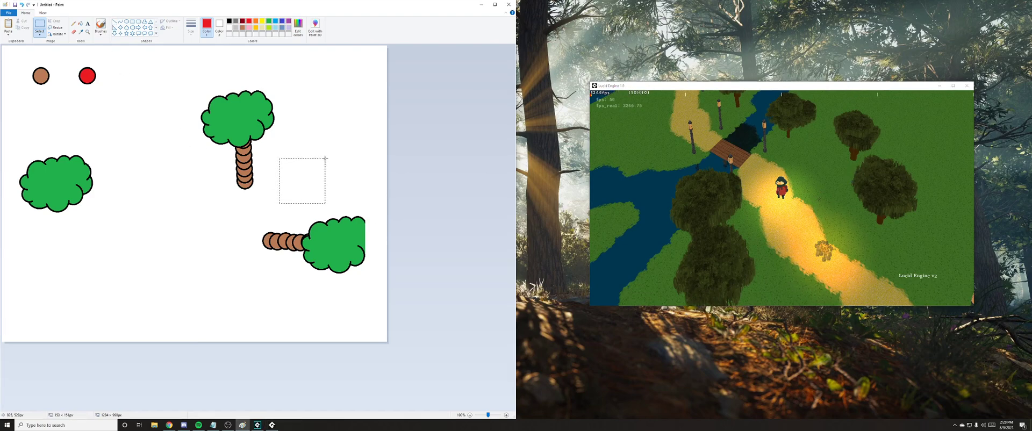
{"action": "left_click", "coordinate": [326, 159]}
{"action": "left_click", "coordinate": [114, 21]}
{"action": "left_click_drag", "start_coordinate": [279, 203], "coordinate": [352, 142]}
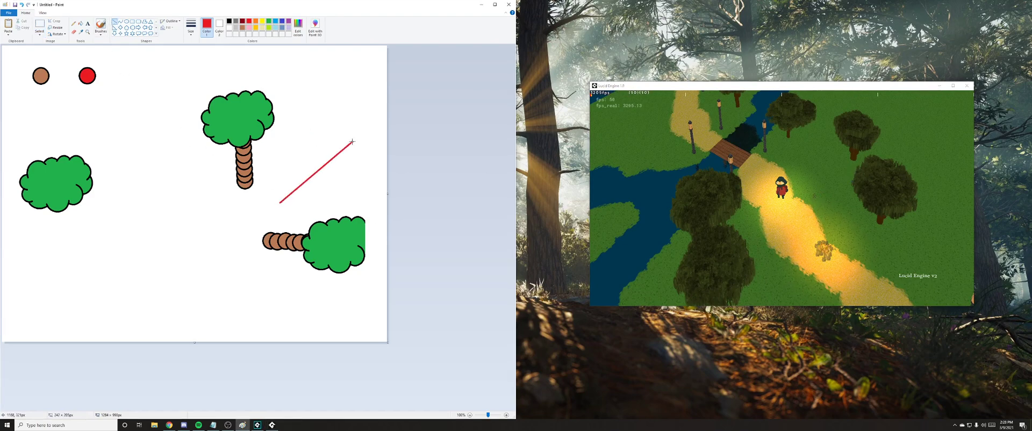
{"action": "left_click_drag", "start_coordinate": [221, 208], "coordinate": [160, 145]}
{"action": "left_click_drag", "start_coordinate": [221, 238], "coordinate": [169, 291]}
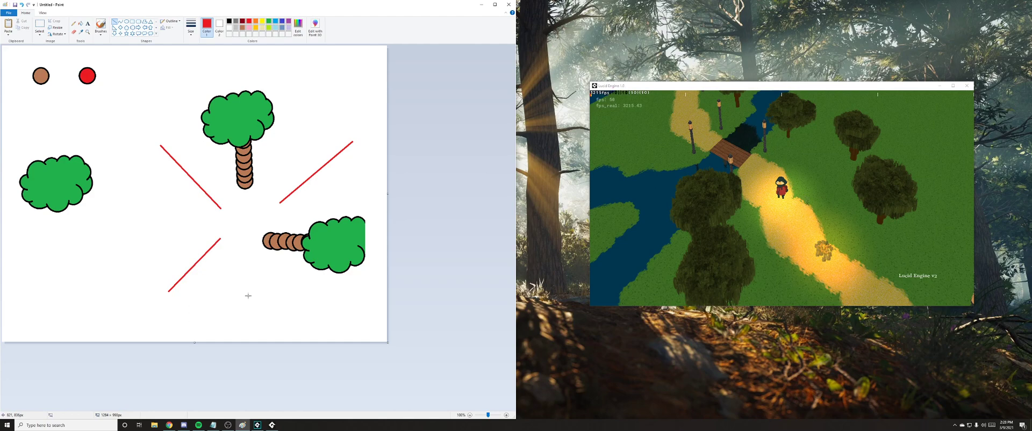
- Undo the three red diagonal lines
{"action": "key", "text": "ctrl+z"}
{"action": "key", "text": "ctrl+z"}
{"action": "key", "text": "ctrl+z"}
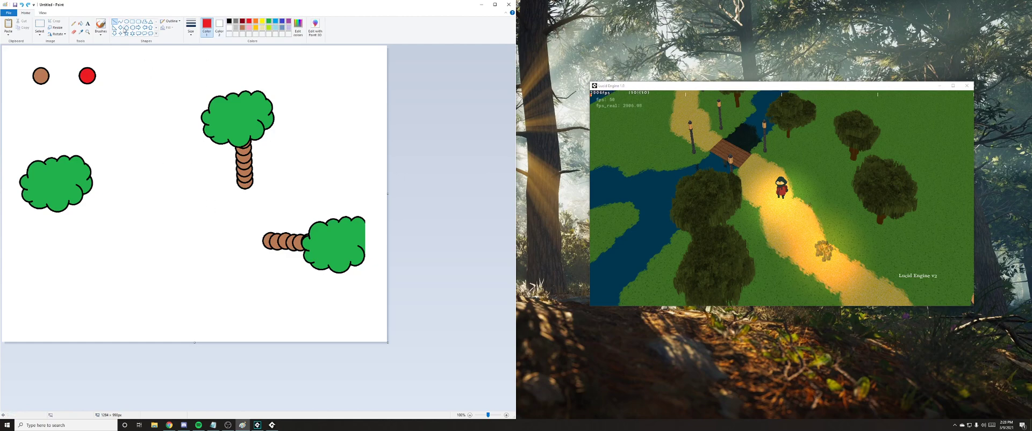
- Draw a small flat red ellipse outline above and to the left of the upright tree
{"action": "left_click", "coordinate": [126, 22]}
{"action": "left_click_drag", "start_coordinate": [216, 204], "coordinate": [231, 217]}
{"action": "key", "text": "ctrl+z"}
{"action": "left_click_drag", "start_coordinate": [179, 82], "coordinate": [198, 91]}
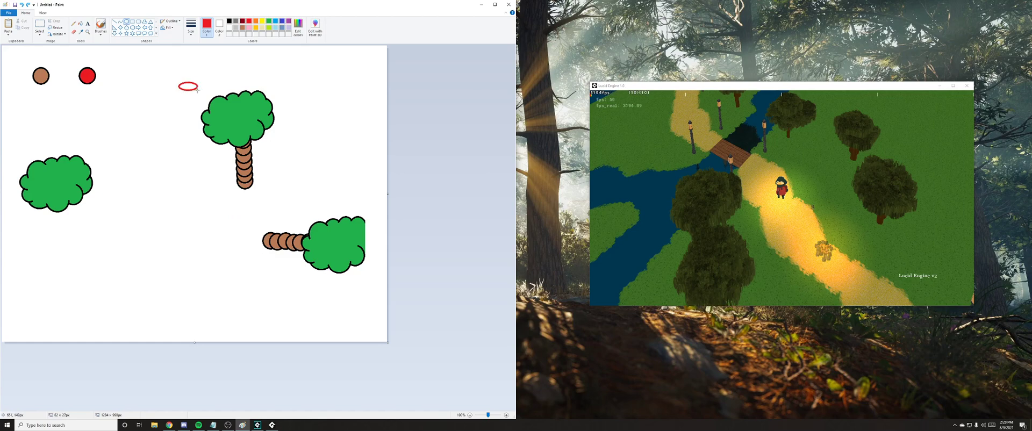
{"action": "left_click", "coordinate": [204, 178]}
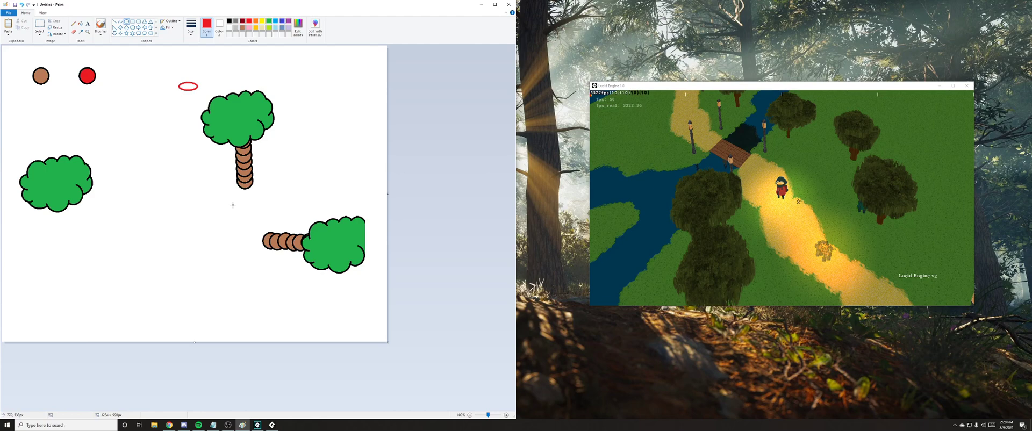
- Undo the red ellipse and the whole sideways tree, including its foliage, trunk circles and the canvas widening
{"action": "key", "text": "ctrl+z"}
{"action": "key", "text": "ctrl+z"}
{"action": "key", "text": "ctrl+z"}
{"action": "key", "text": "ctrl+z"}
{"action": "key", "text": "ctrl+z"}
{"action": "key", "text": "ctrl+z"}
{"action": "key", "text": "ctrl+z"}
{"action": "key", "text": "ctrl+z"}
{"action": "key", "text": "ctrl+z"}
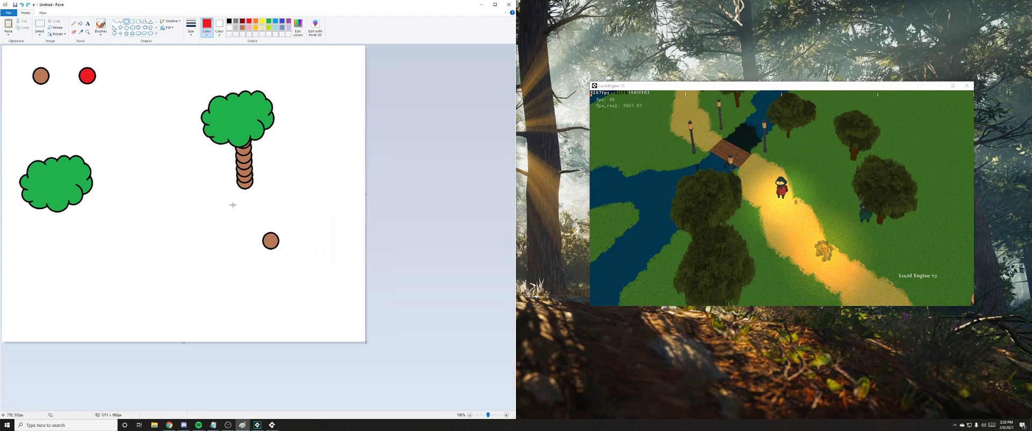
- Switch to the Lucid Engine window, rotate the camera and walk the character near the bridge to examine the trees' layering
{"action": "left_click", "coordinate": [790, 203]}
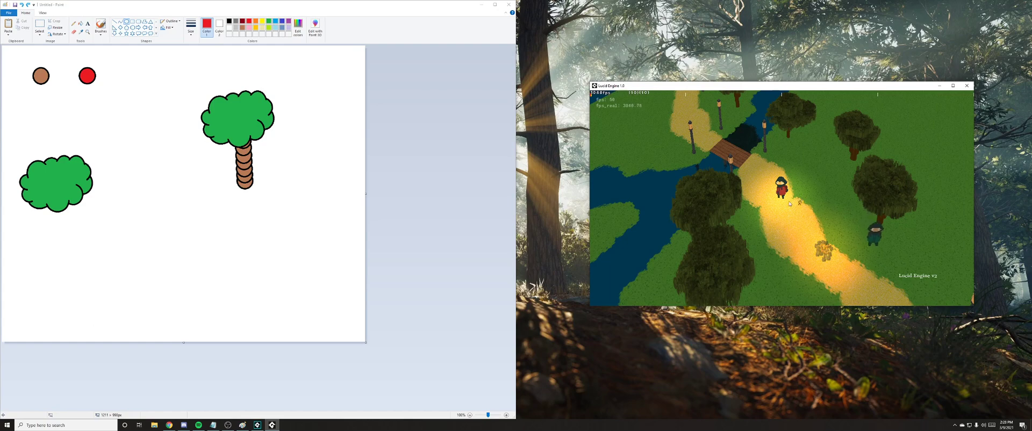
{"action": "key", "text": "e"}
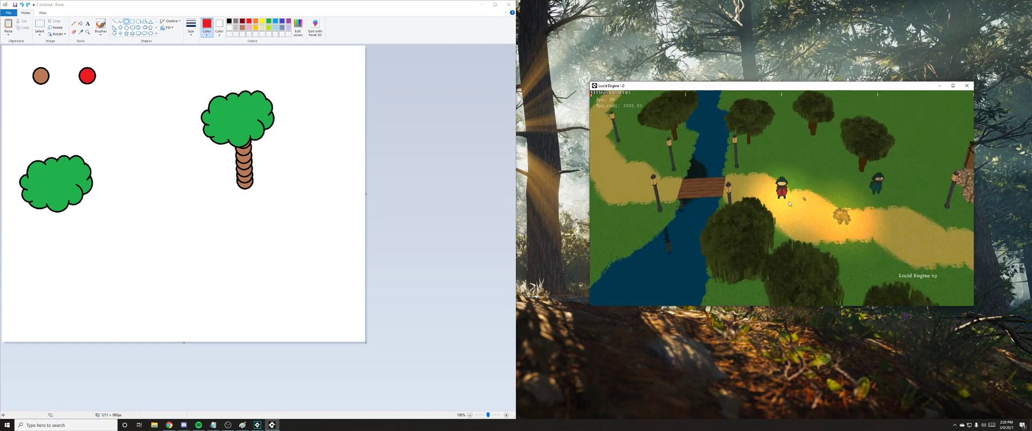
{"action": "key", "text": "w"}
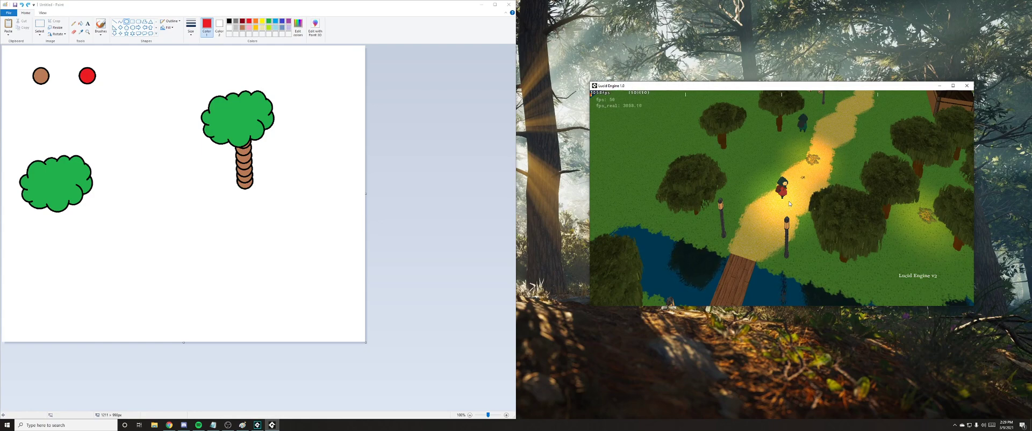
{"action": "key", "text": "a"}
{"action": "key", "text": "s"}
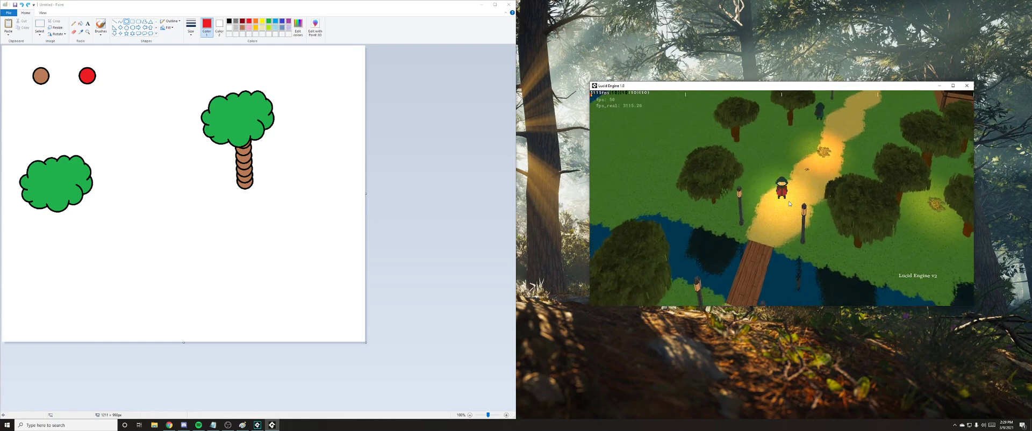
{"action": "key", "text": "s"}
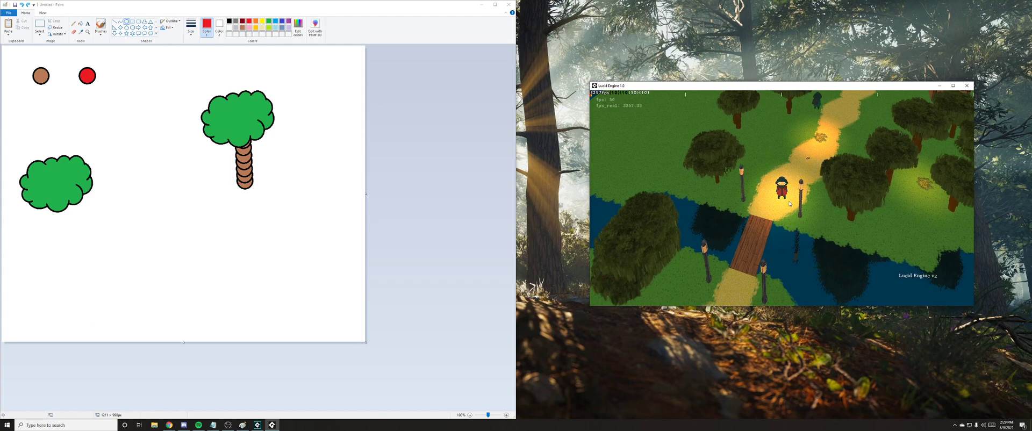
{"action": "key", "text": "s"}
{"action": "key", "text": "d"}
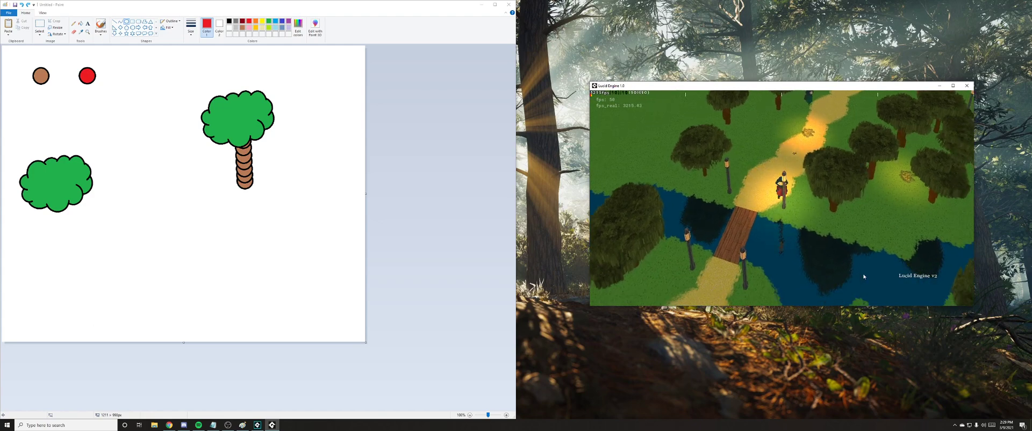
- Rotate the camera around the character beside the bridge to examine how trunks and foliage shift with the view
{"action": "key", "text": "q"}
{"action": "key", "text": "a"}
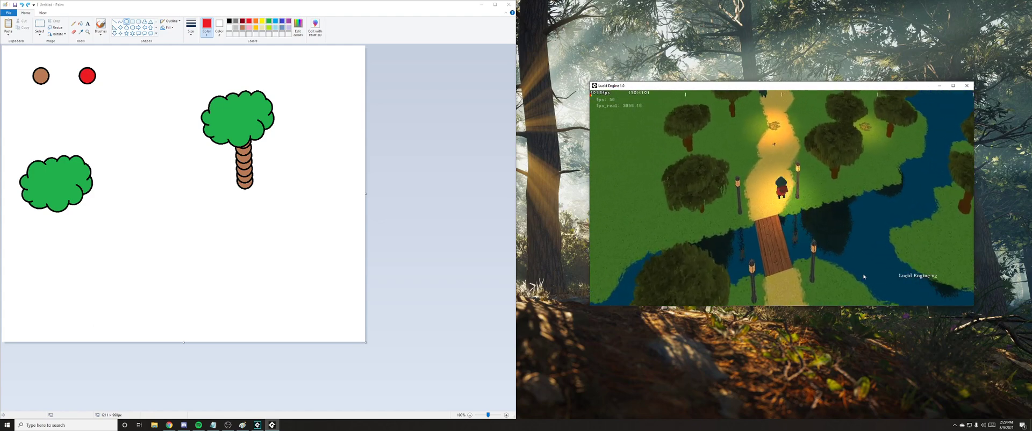
{"action": "key", "text": "e"}
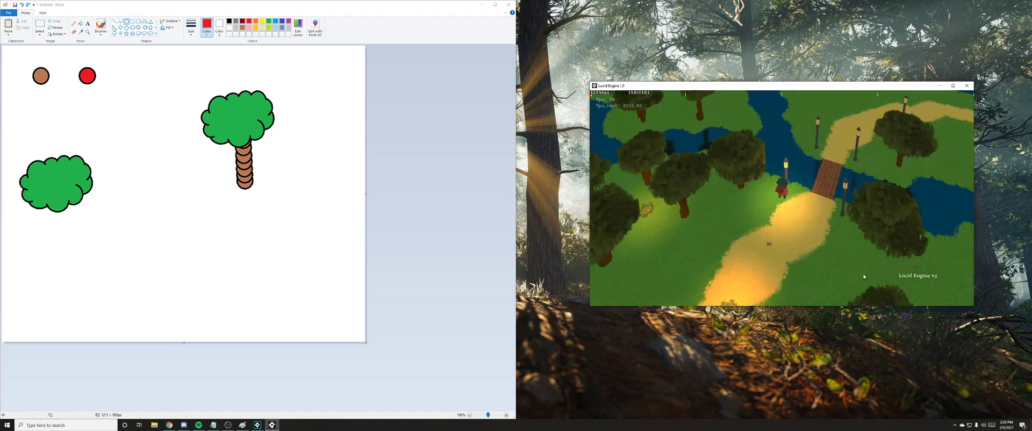
{"action": "key", "text": "e"}
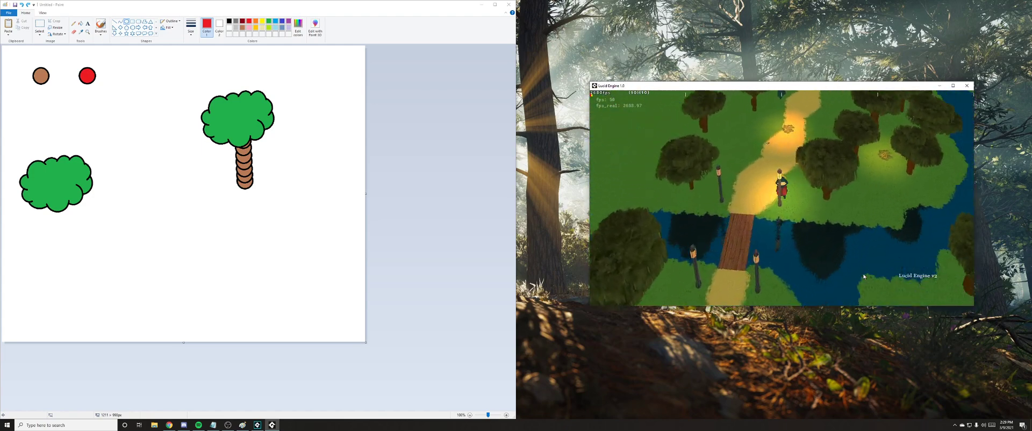
{"action": "key", "text": "e"}
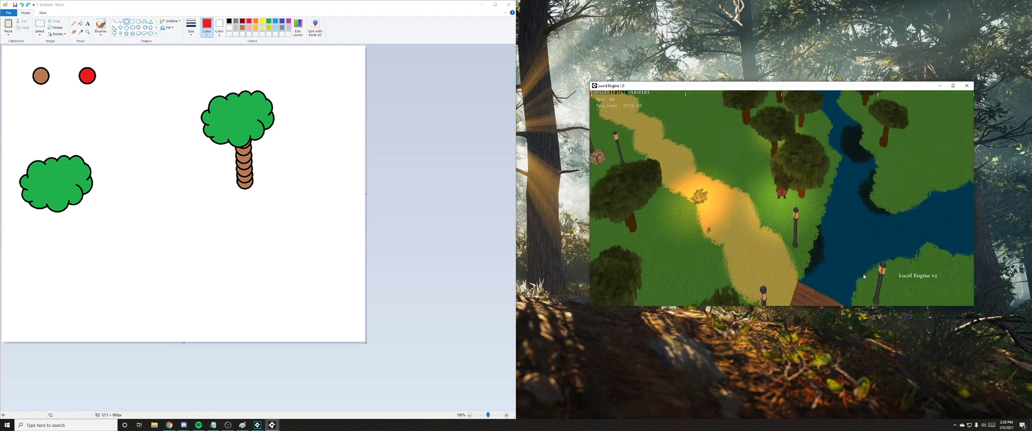
{"action": "key", "text": "e"}
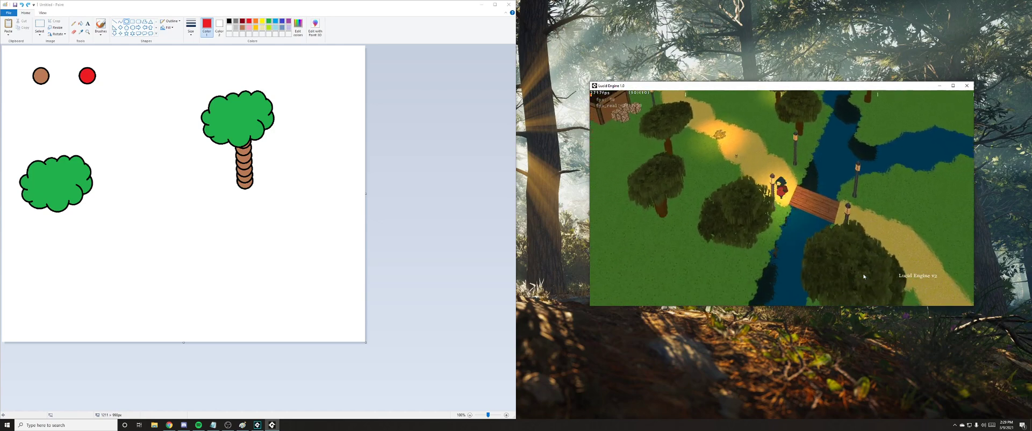
{"action": "key", "text": "w"}
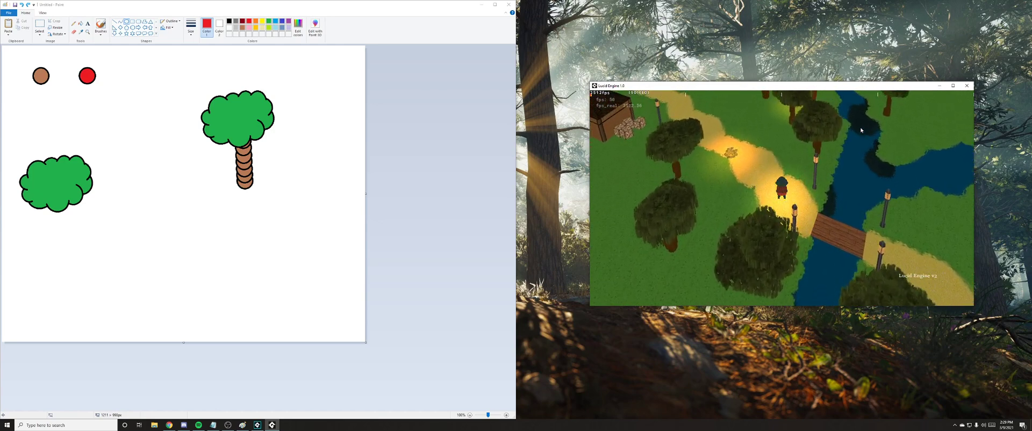
{"action": "key", "text": "e"}
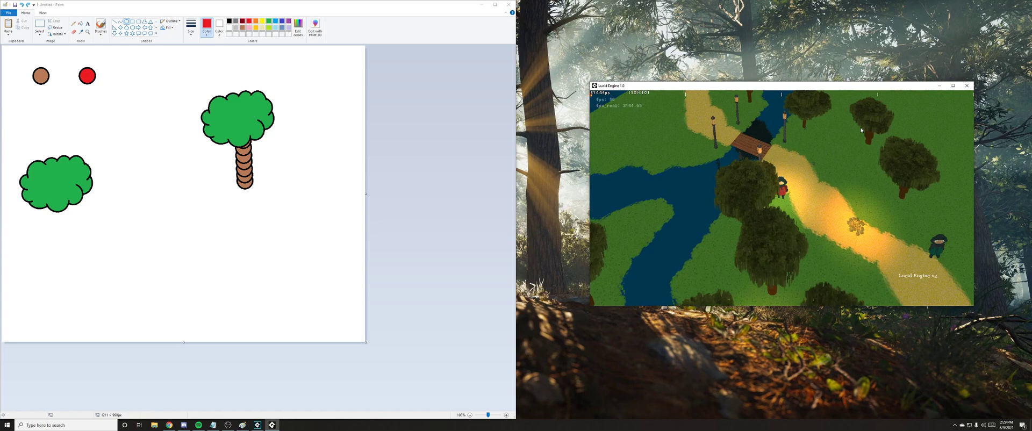
{"action": "key", "text": "w"}
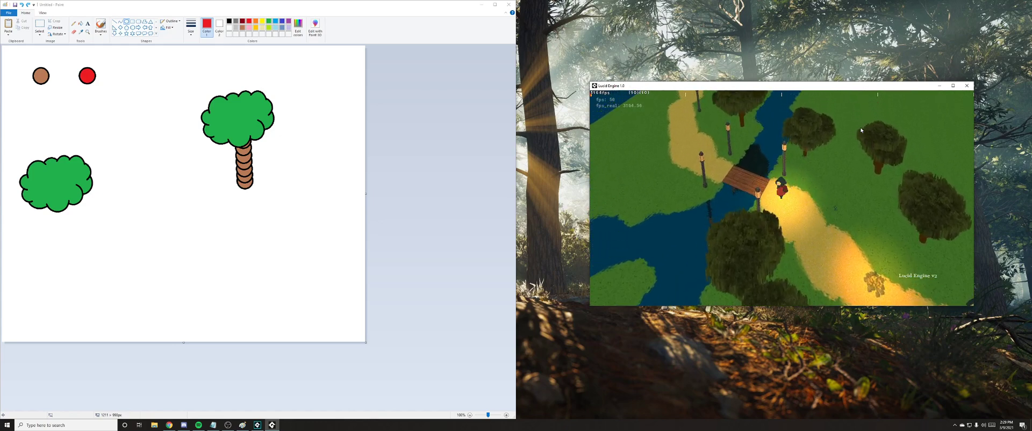
{"action": "key", "text": "e"}
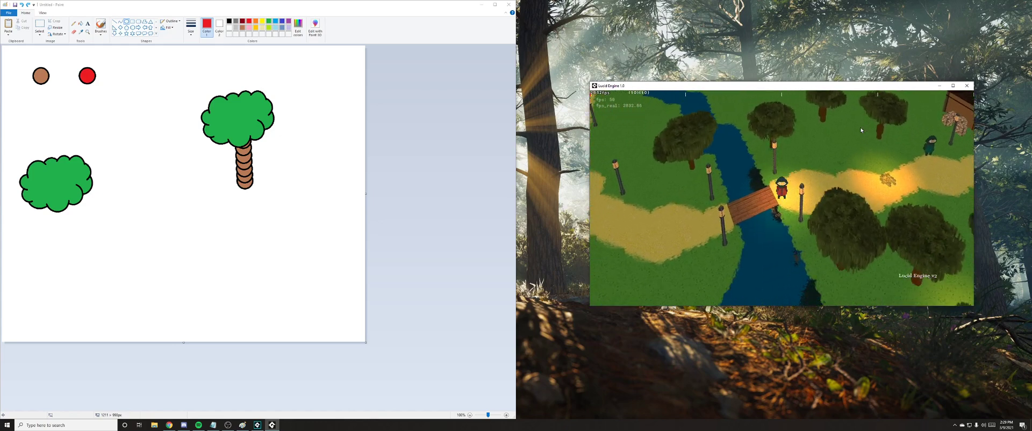
- Make small moves and camera turns at the bridge to compare the lean of the surrounding trees and lamp posts
{"action": "key", "text": "w"}
{"action": "key", "text": "s"}
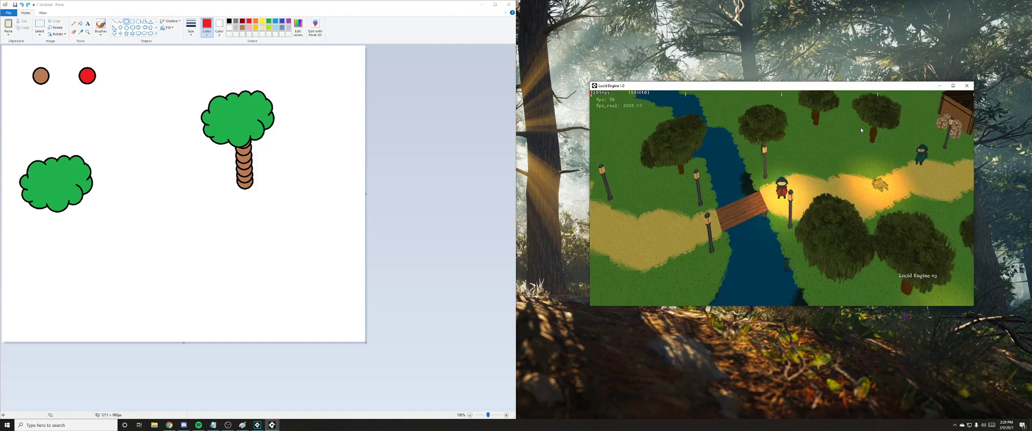
{"action": "key", "text": "q"}
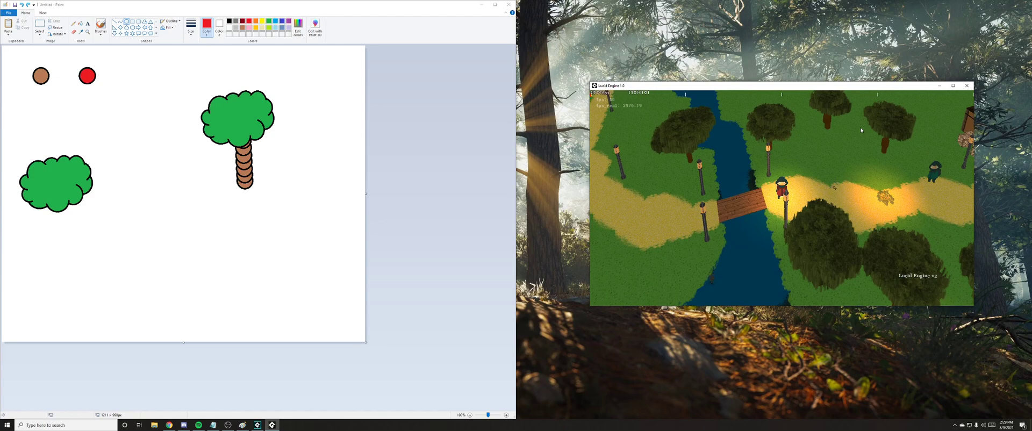
{"action": "key", "text": "w"}
{"action": "key", "text": "e"}
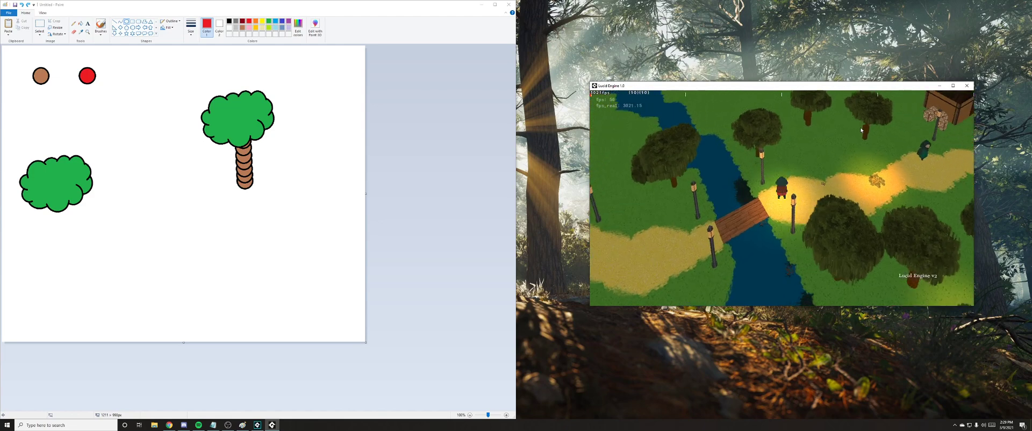
{"action": "key", "text": "w"}
{"action": "key", "text": "e"}
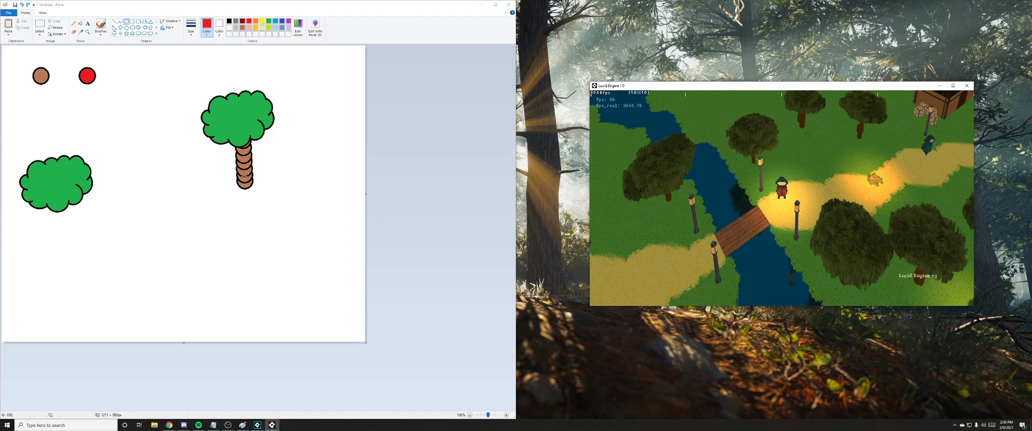
- Switch to Paint, copy the brown circle and place four separate copies spread out below the upright tree as trunk bases
{"action": "left_click_drag", "start_coordinate": [19, 57], "coordinate": [59, 92]}
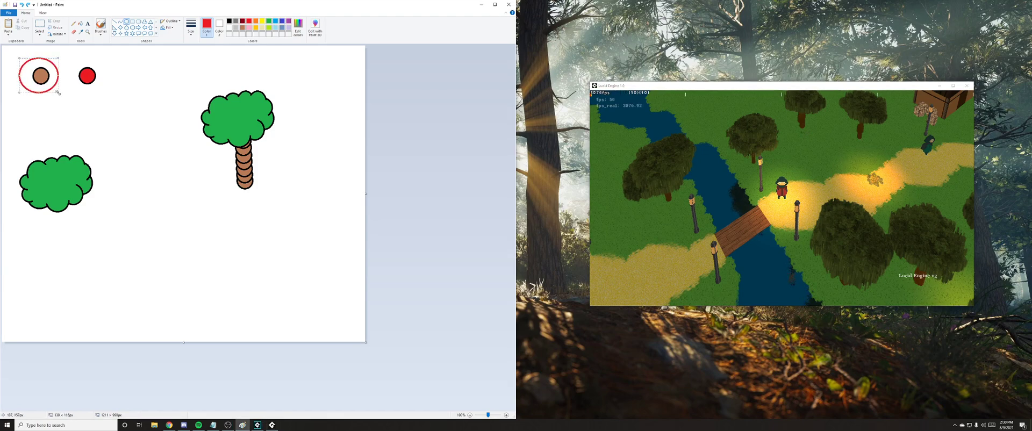
{"action": "key", "text": "ctrl+z"}
{"action": "left_click", "coordinate": [39, 27]}
{"action": "left_click_drag", "start_coordinate": [20, 56], "coordinate": [58, 104]}
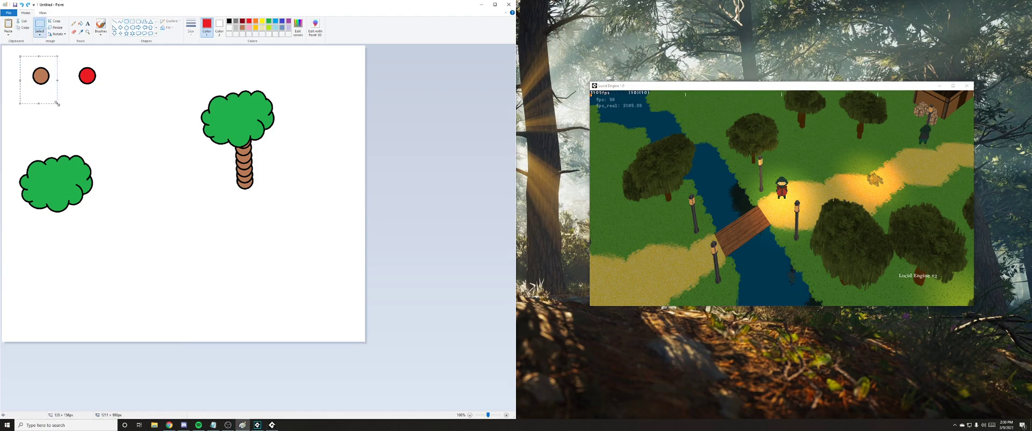
{"action": "key", "text": "ctrl+c"}
{"action": "key", "text": "ctrl+v"}
{"action": "left_click_drag", "start_coordinate": [18, 61], "coordinate": [207, 240]}
{"action": "key", "text": "ctrl+v"}
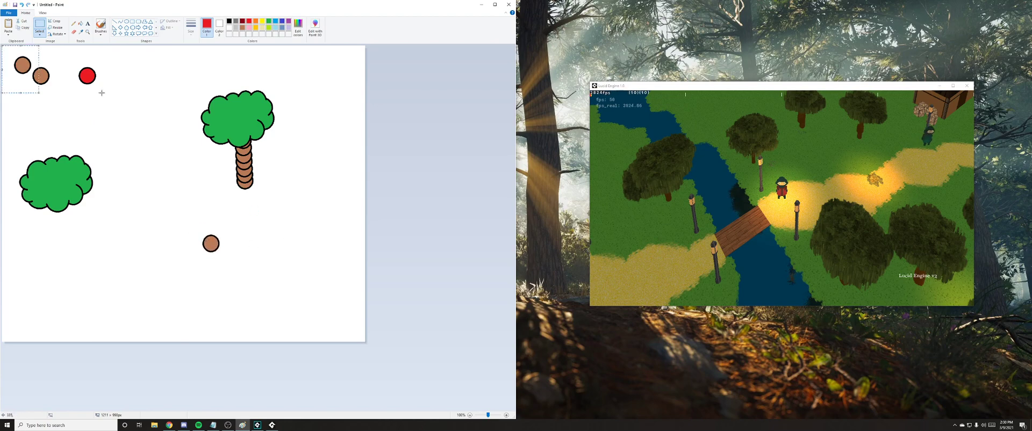
{"action": "left_click_drag", "start_coordinate": [22, 65], "coordinate": [303, 215]}
{"action": "key", "text": "ctrl+v"}
{"action": "left_click_drag", "start_coordinate": [22, 66], "coordinate": [306, 289]}
{"action": "key", "text": "ctrl+v"}
{"action": "left_click_drag", "start_coordinate": [23, 66], "coordinate": [188, 296]}
- Stack a second brown circle, shifted slightly upward, over each of the four trunk bases
{"action": "key", "text": "ctrl+v"}
{"action": "left_click_drag", "start_coordinate": [16, 55], "coordinate": [203, 230]}
{"action": "key", "text": "ctrl+v"}
{"action": "left_click_drag", "start_coordinate": [23, 65], "coordinate": [306, 206]}
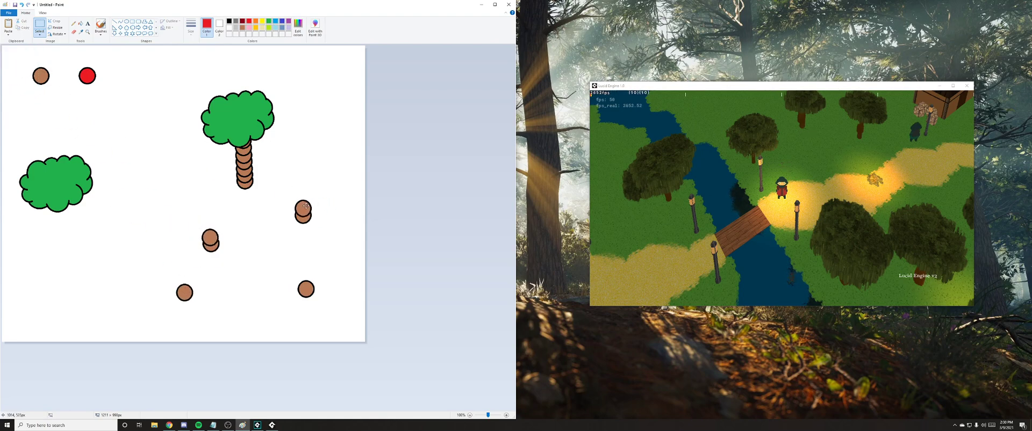
{"action": "key", "text": "ctrl+v"}
{"action": "left_click_drag", "start_coordinate": [23, 65], "coordinate": [305, 280]}
{"action": "key", "text": "ctrl+v"}
{"action": "left_click_drag", "start_coordinate": [23, 65], "coordinate": [181, 284]}
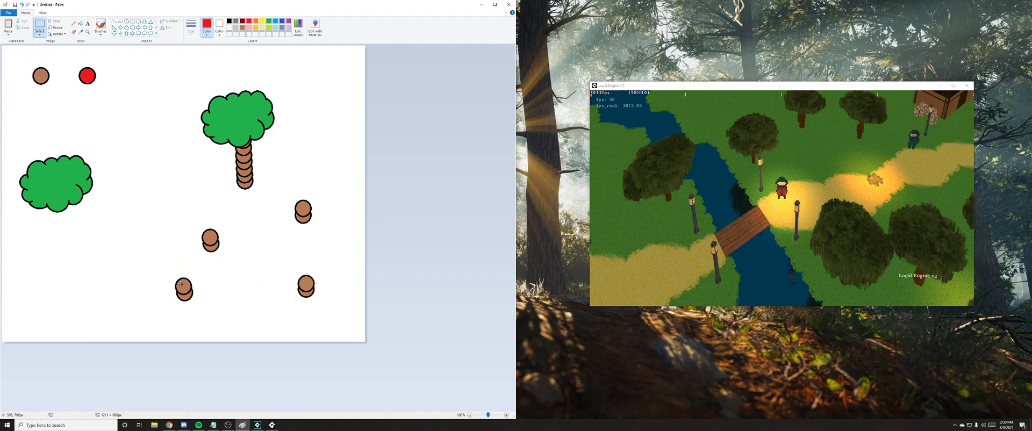
- Add a third brown circle slightly higher on each of the four trunk stacks and deselect the last copy
{"action": "key", "text": "ctrl+v"}
{"action": "left_click_drag", "start_coordinate": [23, 65], "coordinate": [204, 220]}
{"action": "key", "text": "ctrl+v"}
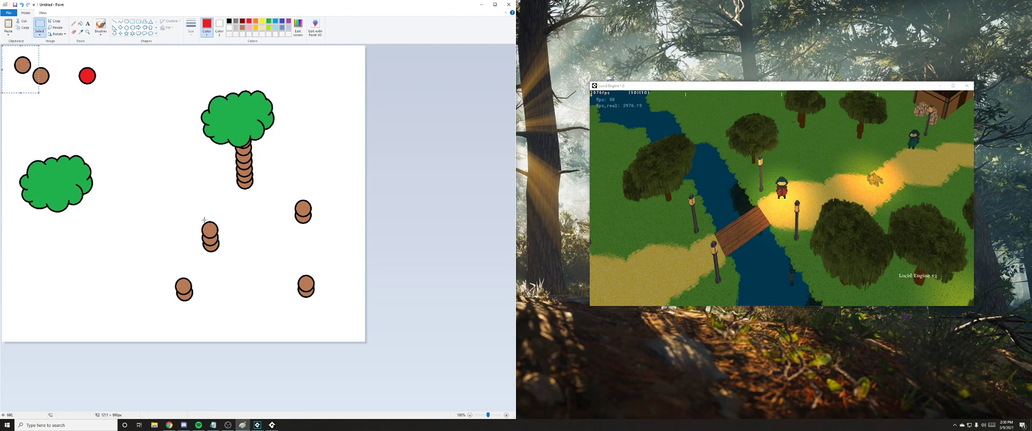
{"action": "left_click_drag", "start_coordinate": [22, 65], "coordinate": [303, 201]}
{"action": "key", "text": "ctrl+v"}
{"action": "left_click_drag", "start_coordinate": [23, 65], "coordinate": [182, 278]}
{"action": "key", "text": "ctrl+v"}
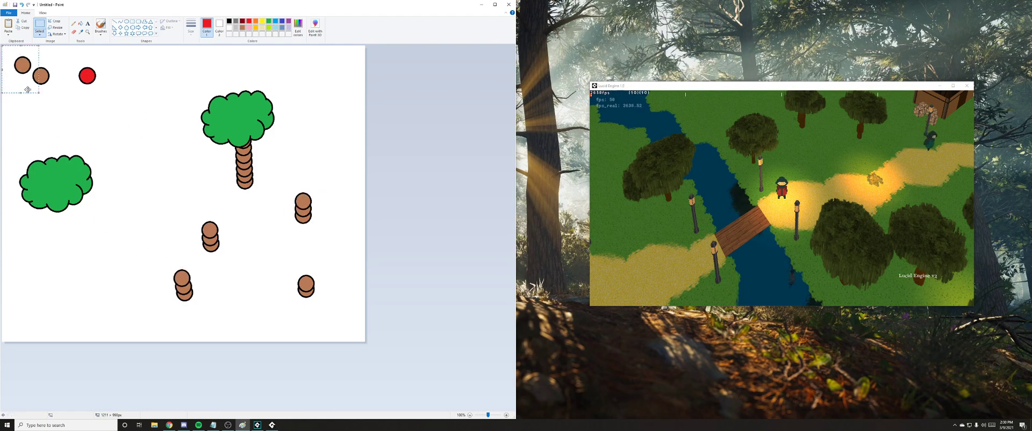
{"action": "left_click_drag", "start_coordinate": [28, 90], "coordinate": [311, 300]}
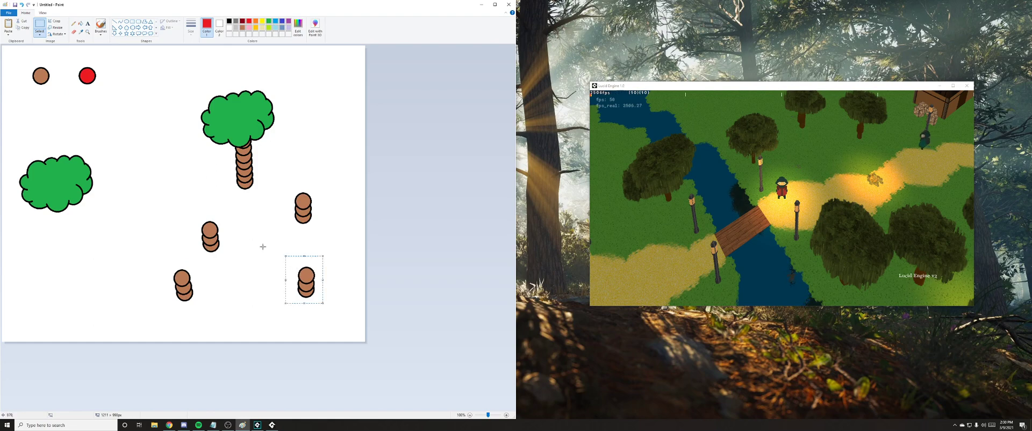
{"action": "left_click", "coordinate": [262, 247]}
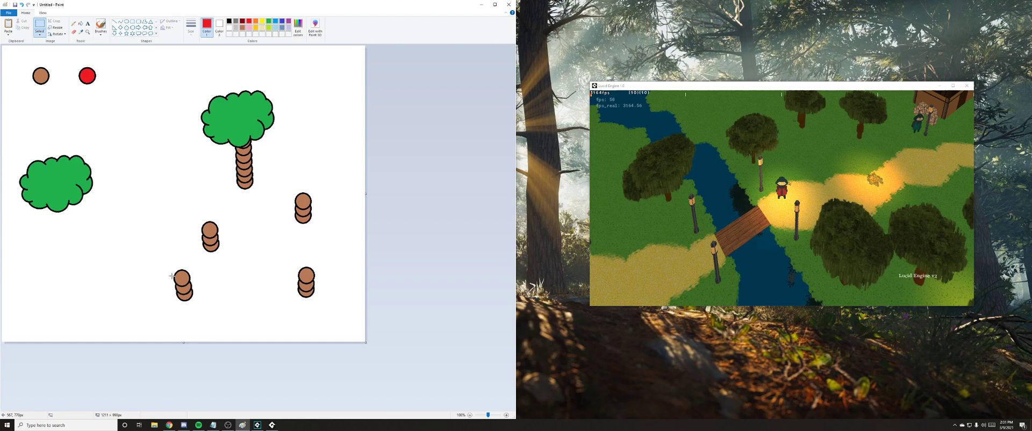
- Copy the red circle and stack three copies, each shifted slightly upward, above the lower-right brown trunk
{"action": "left_click_drag", "start_coordinate": [74, 59], "coordinate": [115, 102]}
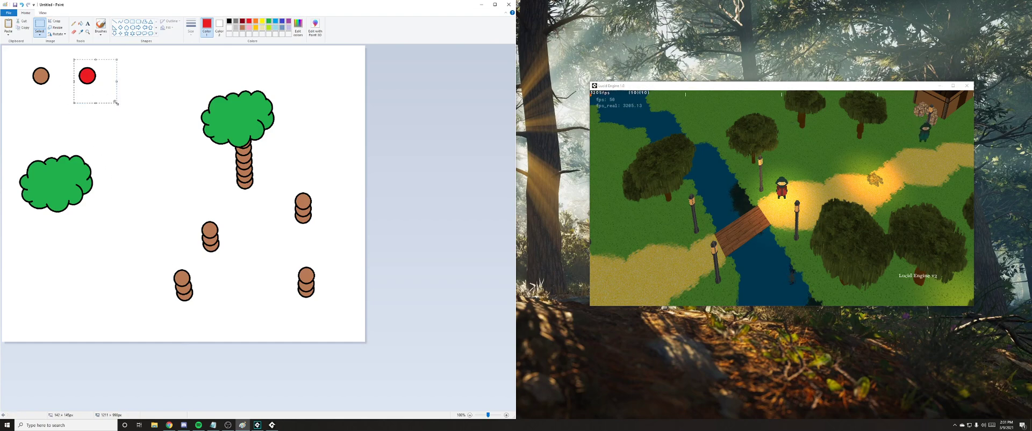
{"action": "key", "text": "ctrl+c"}
{"action": "key", "text": "ctrl+v"}
{"action": "left_click_drag", "start_coordinate": [16, 61], "coordinate": [307, 257]}
{"action": "left_click", "coordinate": [251, 251]}
{"action": "key", "text": "ctrl+v"}
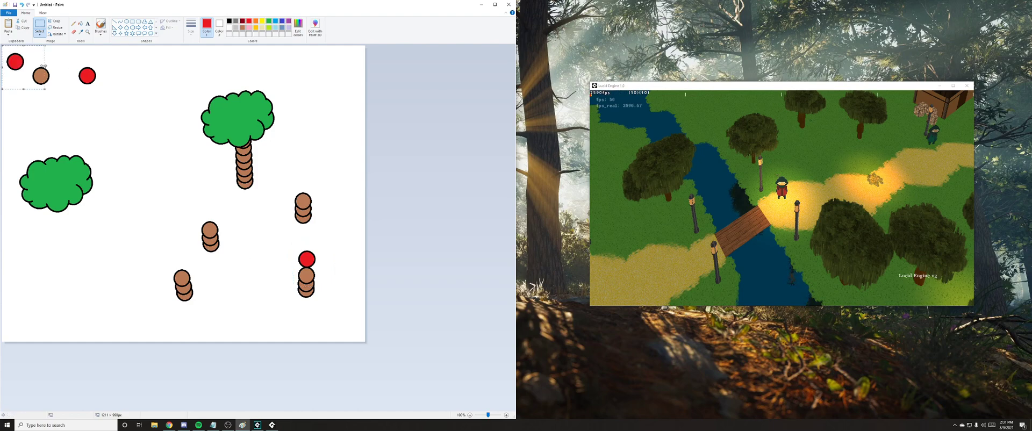
{"action": "left_click_drag", "start_coordinate": [15, 62], "coordinate": [307, 253]}
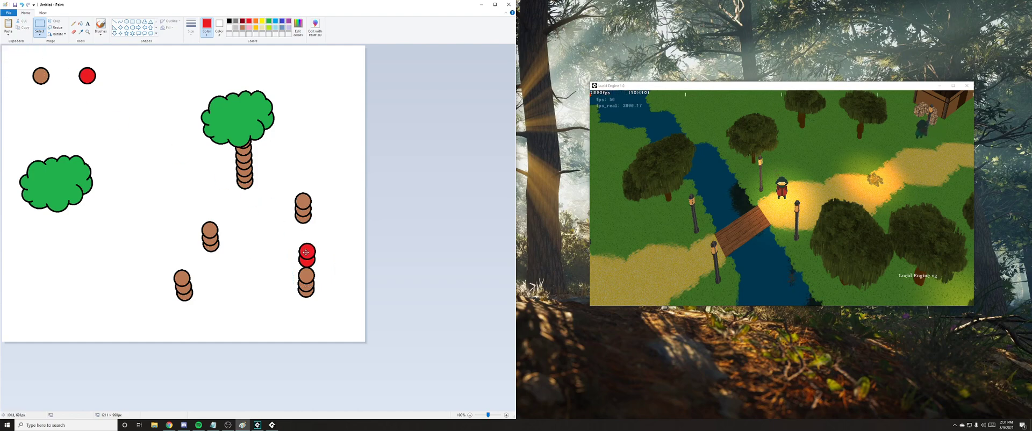
{"action": "key", "text": "ctrl+v"}
{"action": "left_click_drag", "start_coordinate": [14, 70], "coordinate": [305, 255]}
{"action": "left_click", "coordinate": [256, 257]}
- Add a fourth brown circle to the lower-right trunk over the red base, and a fourth red circle on top
{"action": "left_click_drag", "start_coordinate": [25, 64], "coordinate": [59, 100]}
{"action": "key", "text": "ctrl+c"}
{"action": "key", "text": "ctrl+v"}
{"action": "left_click_drag", "start_coordinate": [18, 59], "coordinate": [307, 270]}
{"action": "left_click", "coordinate": [131, 173]}
{"action": "left_click_drag", "start_coordinate": [70, 59], "coordinate": [116, 99]}
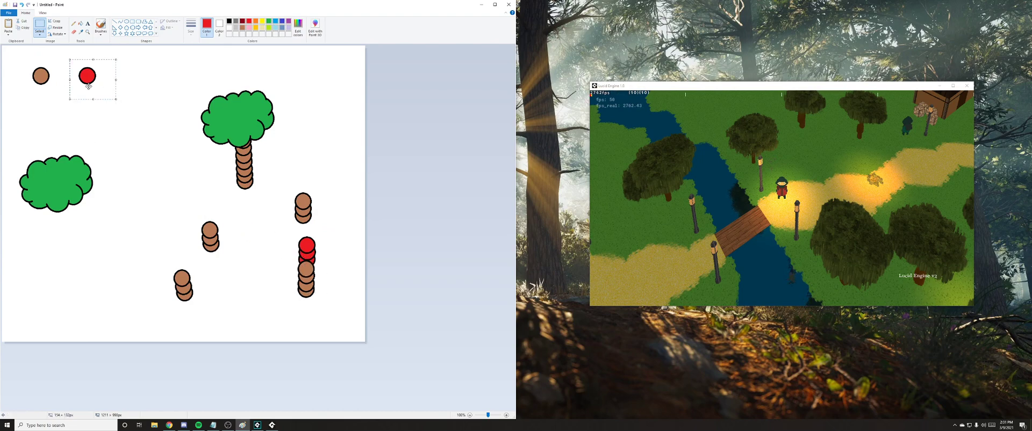
{"action": "key", "text": "ctrl+c"}
{"action": "key", "text": "ctrl+v"}
{"action": "left_click_drag", "start_coordinate": [22, 62], "coordinate": [309, 240]}
- Add a fifth brown circle and a fifth red circle to the lower-right stacks, leaving a spare brown copy beside the original
{"action": "left_click_drag", "start_coordinate": [24, 53], "coordinate": [68, 106]}
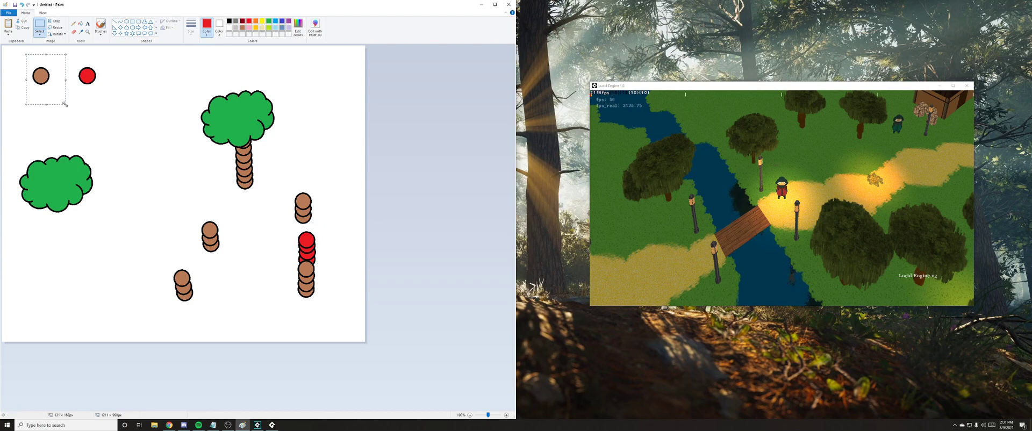
{"action": "key", "text": "ctrl+c"}
{"action": "key", "text": "ctrl+v"}
{"action": "left_click_drag", "start_coordinate": [19, 64], "coordinate": [306, 255]}
{"action": "key", "text": "ctrl+v"}
{"action": "left_click_drag", "start_coordinate": [71, 58], "coordinate": [115, 99]}
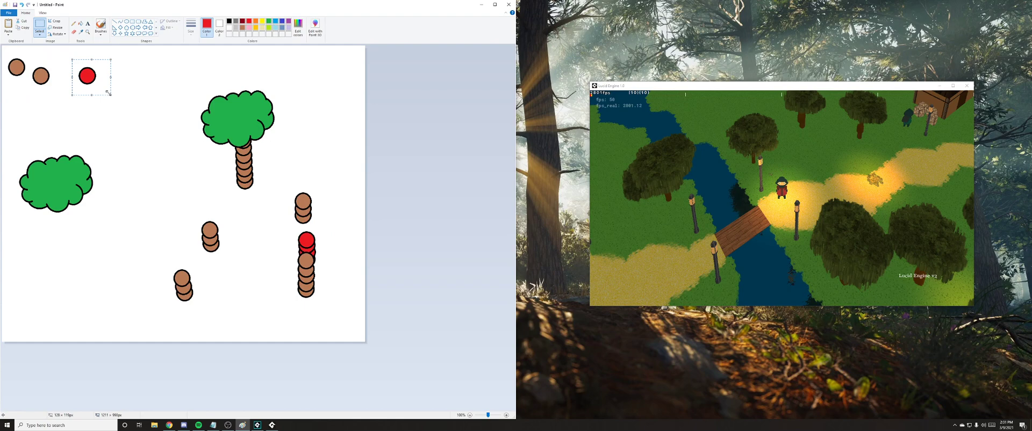
{"action": "key", "text": "ctrl+c"}
{"action": "key", "text": "ctrl+v"}
{"action": "left_click_drag", "start_coordinate": [18, 63], "coordinate": [307, 231]}
{"action": "left_click", "coordinate": [255, 228]}
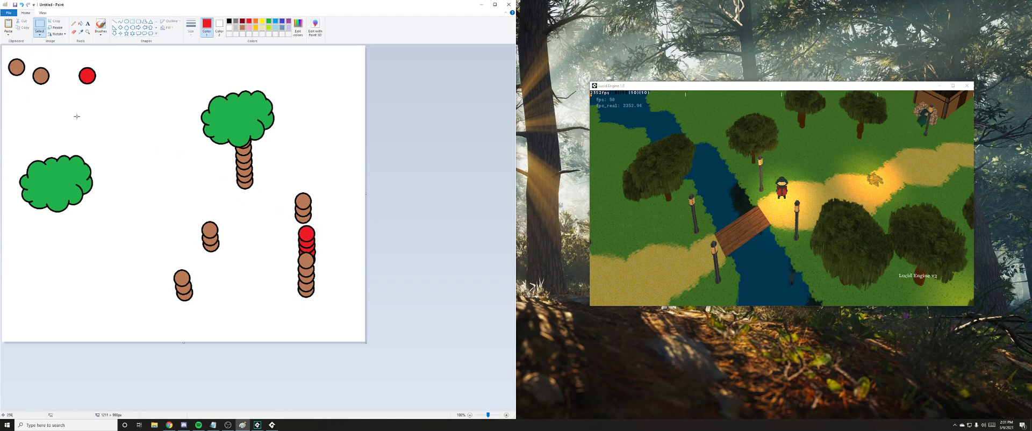
- Add a sixth brown circle to the lower-right trunk and a sixth red circle atop the red stack, and deselect it
{"action": "left_click_drag", "start_coordinate": [31, 64], "coordinate": [78, 102]}
{"action": "key", "text": "ctrl+c"}
{"action": "key", "text": "ctrl+v"}
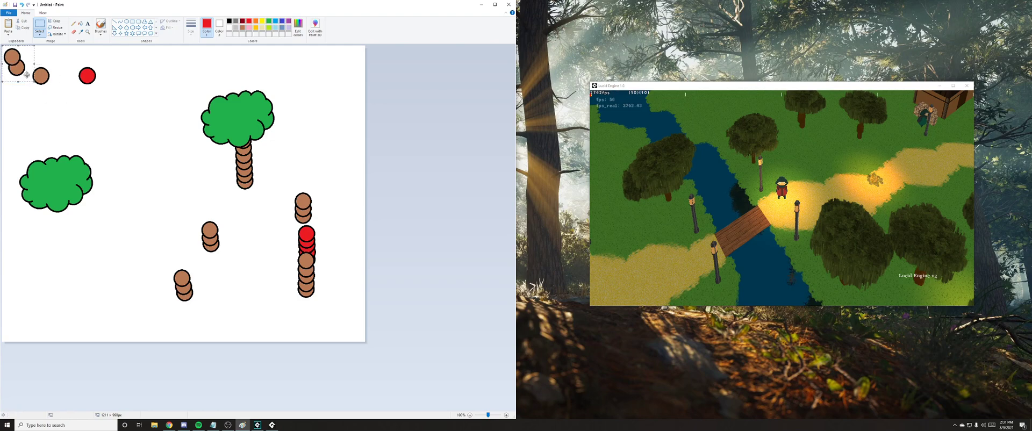
{"action": "left_click_drag", "start_coordinate": [7, 54], "coordinate": [301, 251]}
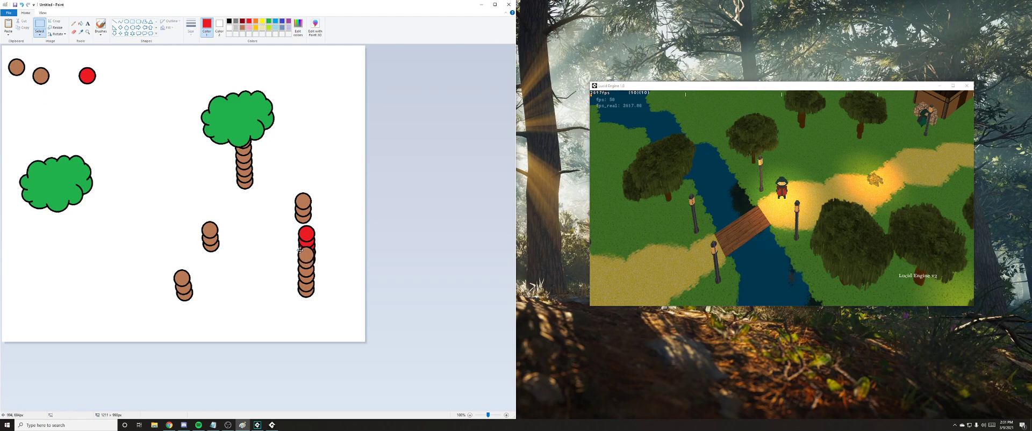
{"action": "left_click_drag", "start_coordinate": [68, 57], "coordinate": [106, 97]}
{"action": "key", "text": "ctrl+c"}
{"action": "key", "text": "ctrl+v"}
{"action": "mouse_move", "coordinate": [21, 65]}
{"action": "left_mouse_down"}
{"action": "mouse_move", "coordinate": [240, 166]}
{"action": "mouse_move", "coordinate": [306, 227]}
{"action": "left_mouse_up"}
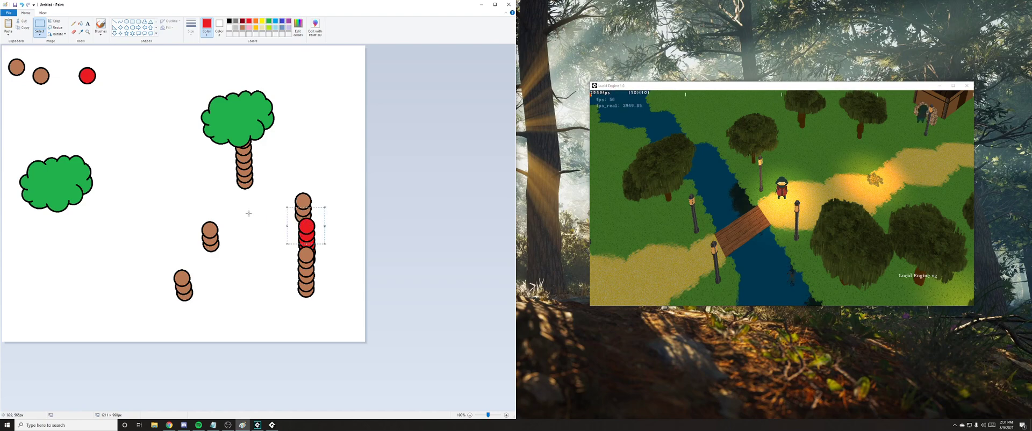
{"action": "left_click", "coordinate": [308, 256]}
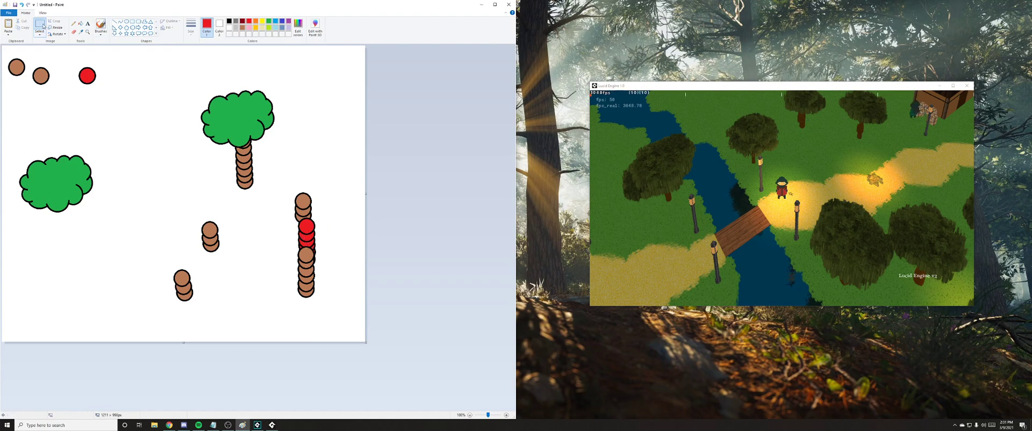
- Mark out the zone where the brown and red stacks meet with temporary selections to examine how their layers overlap
{"action": "left_click_drag", "start_coordinate": [298, 247], "coordinate": [317, 250]}
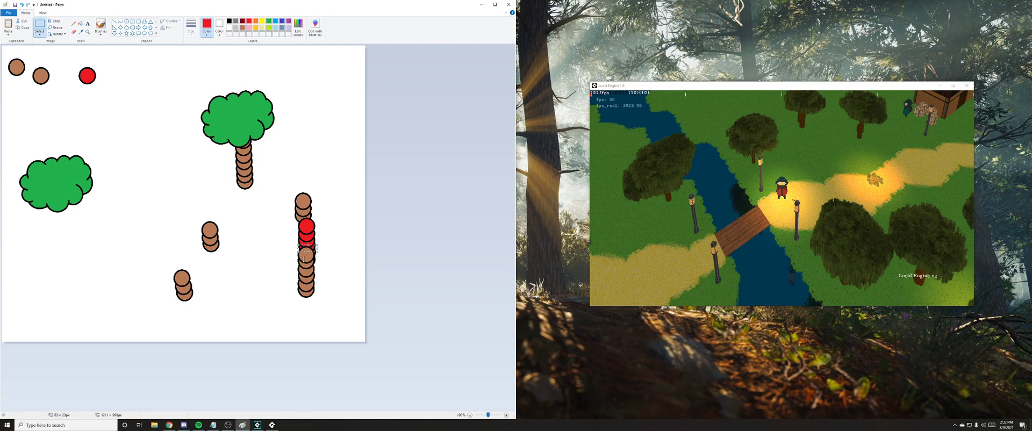
{"action": "left_click", "coordinate": [338, 251]}
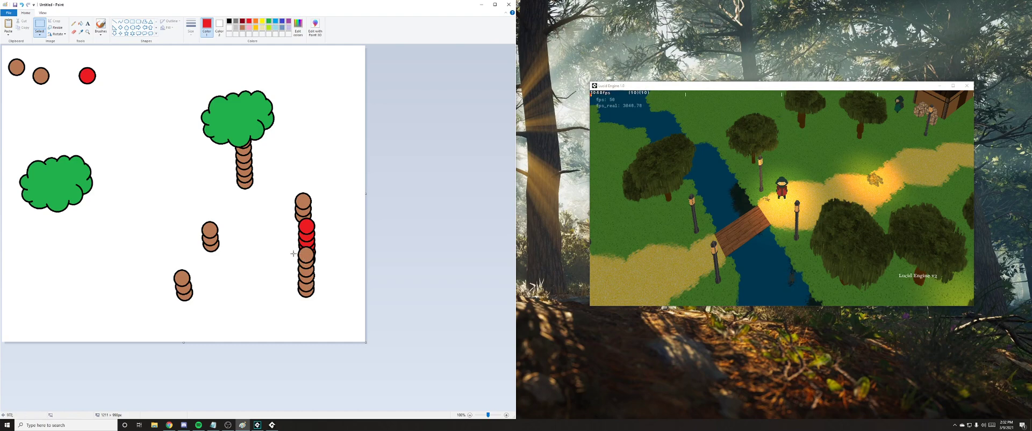
{"action": "left_click_drag", "start_coordinate": [291, 244], "coordinate": [332, 265]}
{"action": "left_click", "coordinate": [329, 243]}
{"action": "mouse_move", "coordinate": [284, 245]}
{"action": "left_mouse_down"}
{"action": "mouse_move", "coordinate": [325, 263]}
{"action": "mouse_move", "coordinate": [319, 249]}
{"action": "left_mouse_up"}
{"action": "left_click", "coordinate": [331, 236]}
{"action": "left_click_drag", "start_coordinate": [291, 242], "coordinate": [320, 263]}
{"action": "left_click", "coordinate": [329, 221]}
- Switch to the Lucid Engine demo and rotate the camera around the bridge to examine how trees and lamp posts overlap
{"action": "left_click", "coordinate": [806, 201]}
{"action": "key", "text": "e"}
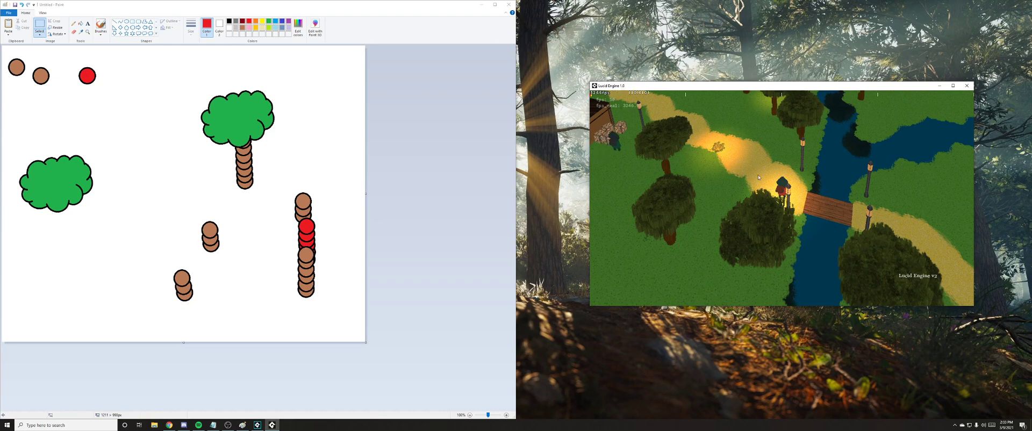
{"action": "key", "text": "e"}
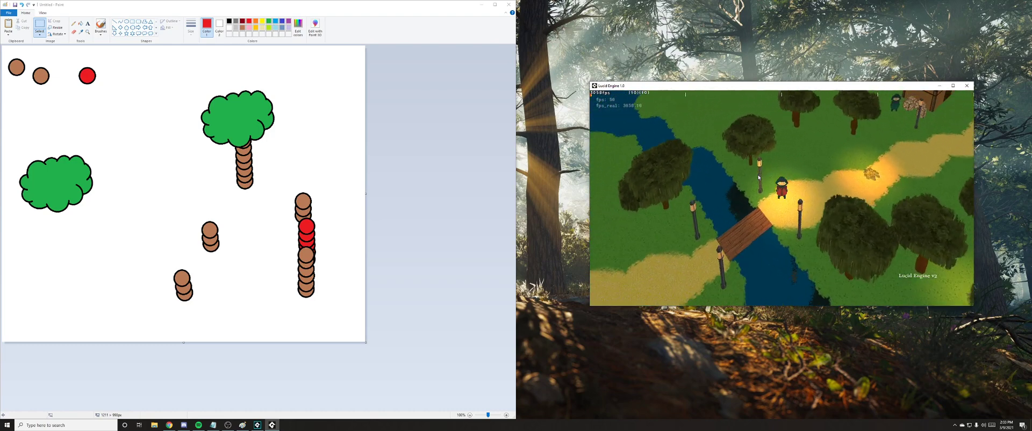
{"action": "key", "text": "e"}
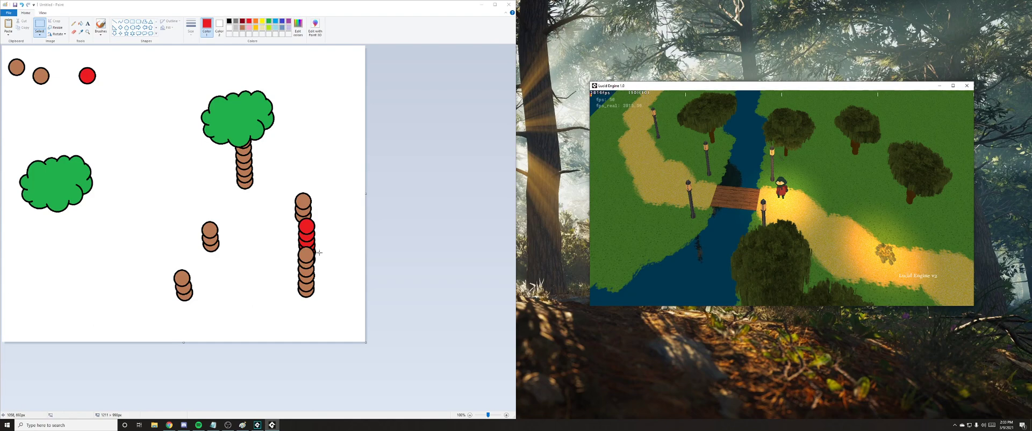
{"action": "key", "text": "a"}
{"action": "key", "text": "d"}
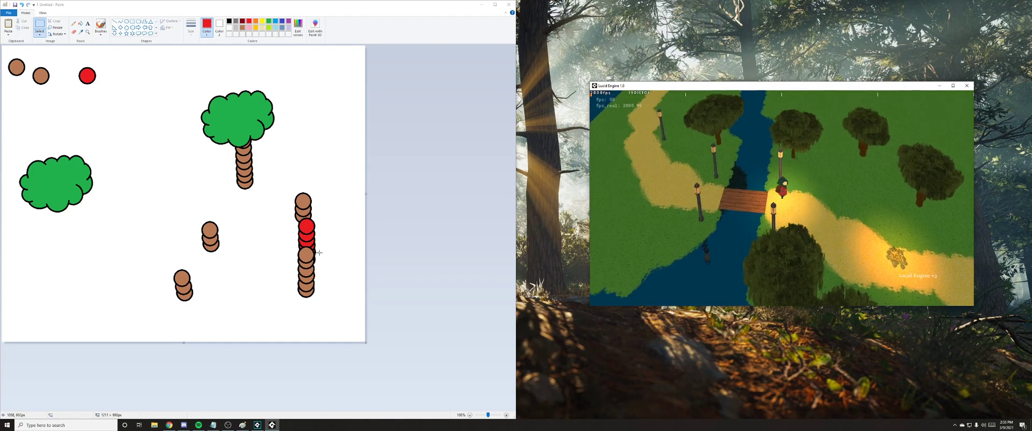
{"action": "key", "text": "e"}
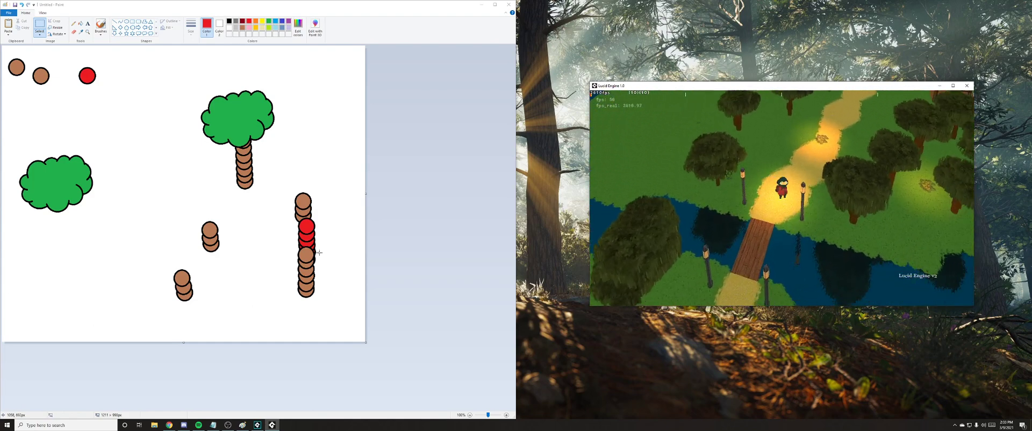
{"action": "key", "text": "e"}
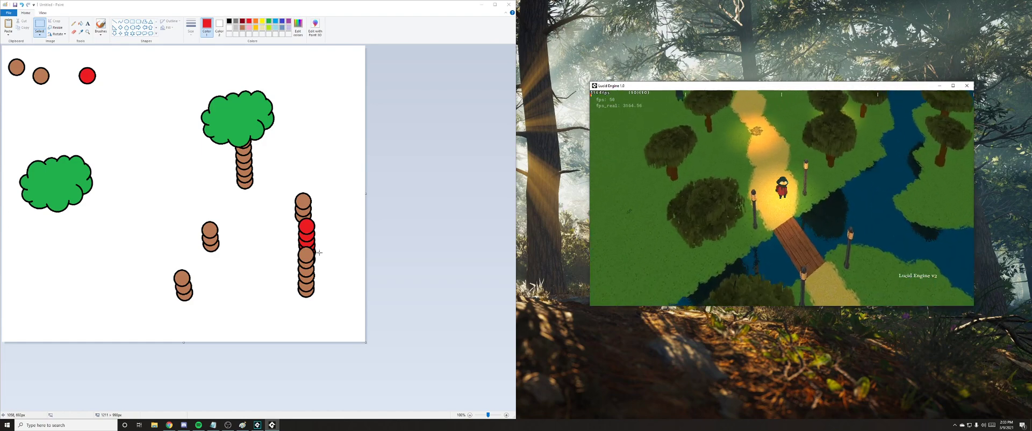
{"action": "key", "text": "e"}
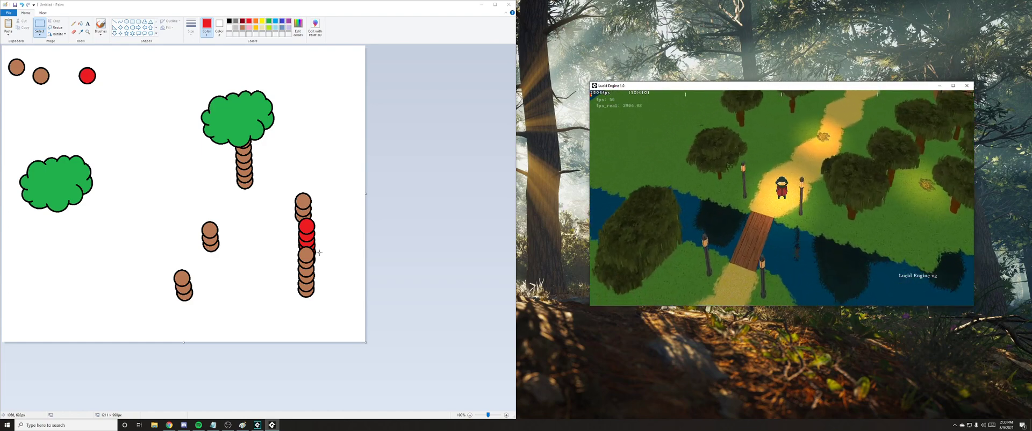
{"action": "key", "text": "q"}
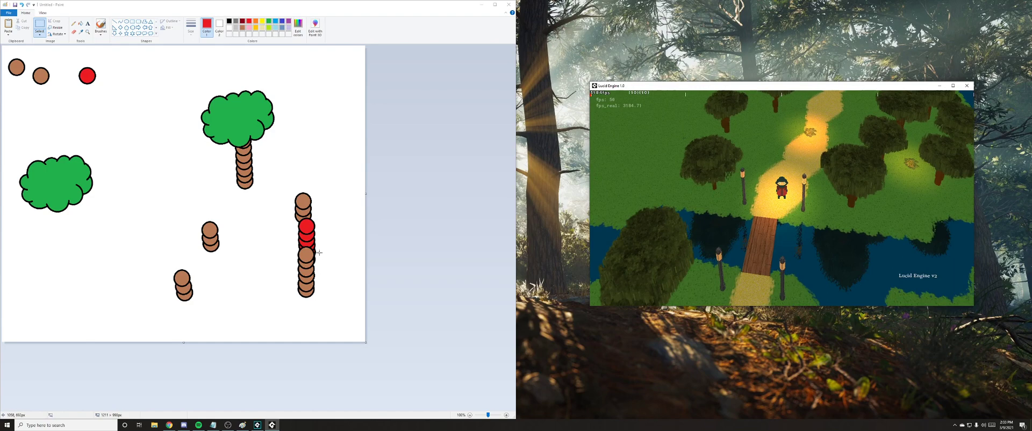
{"action": "key", "text": "w"}
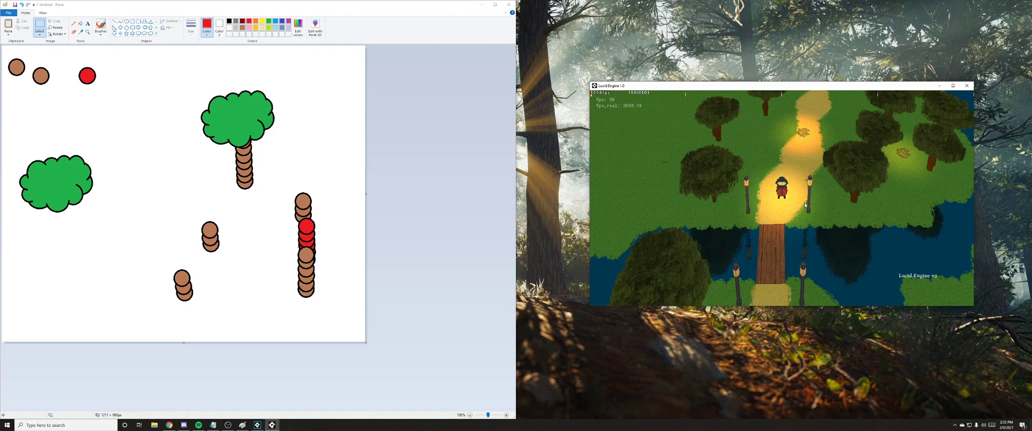
- Walk the character around the lamp posts and onto the bridge while turning the camera to examine the layer ordering
{"action": "key", "text": "d"}
{"action": "key", "text": "q"}
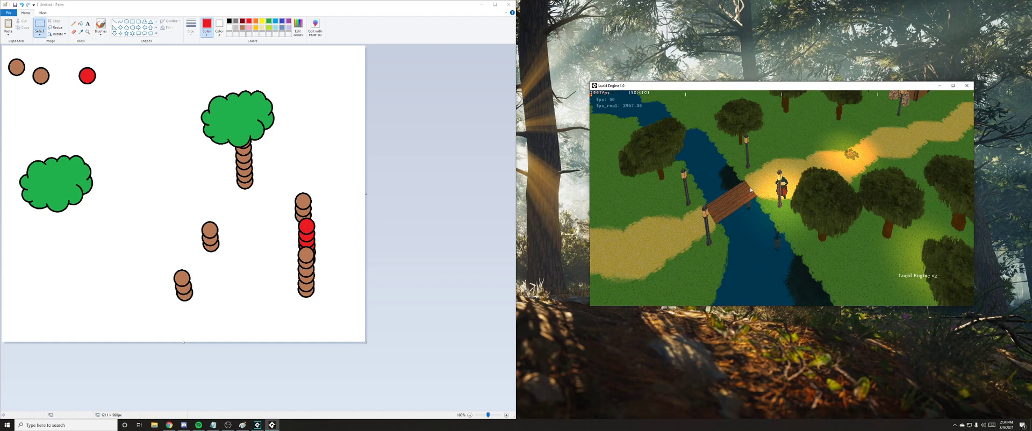
{"action": "key", "text": "e"}
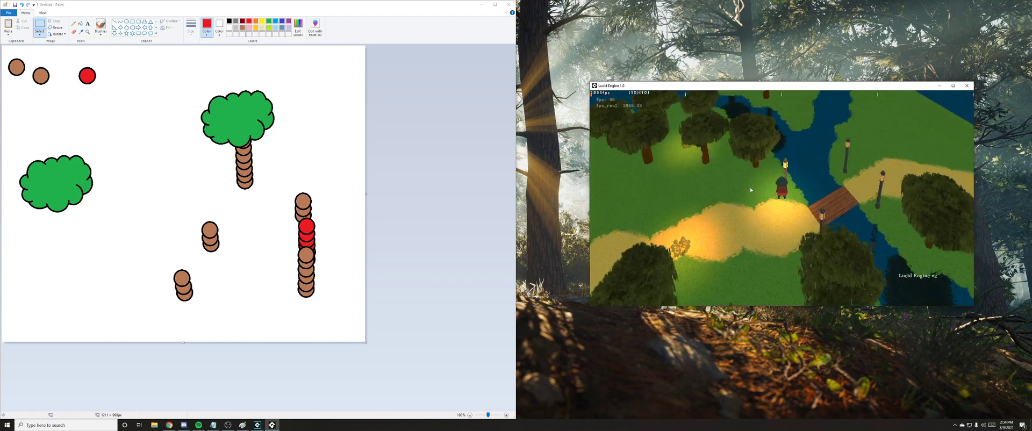
{"action": "key", "text": "q"}
{"action": "key", "text": "a"}
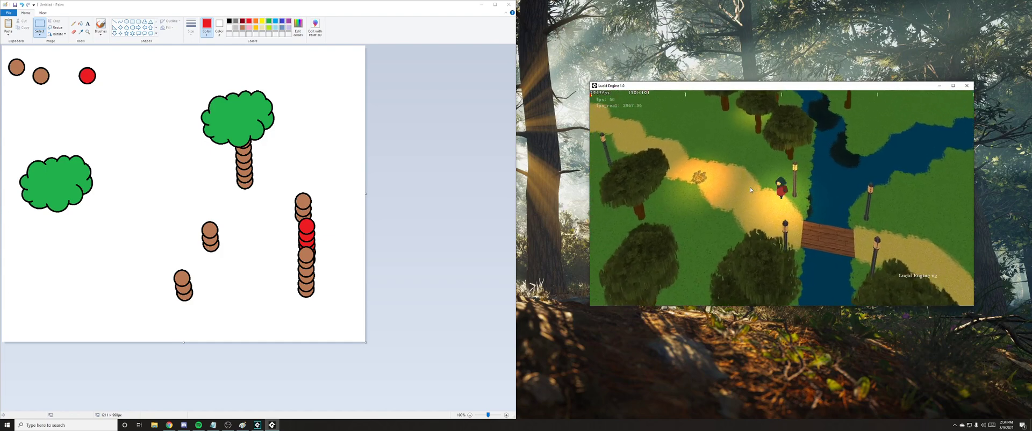
{"action": "key", "text": "s"}
{"action": "key", "text": "q"}
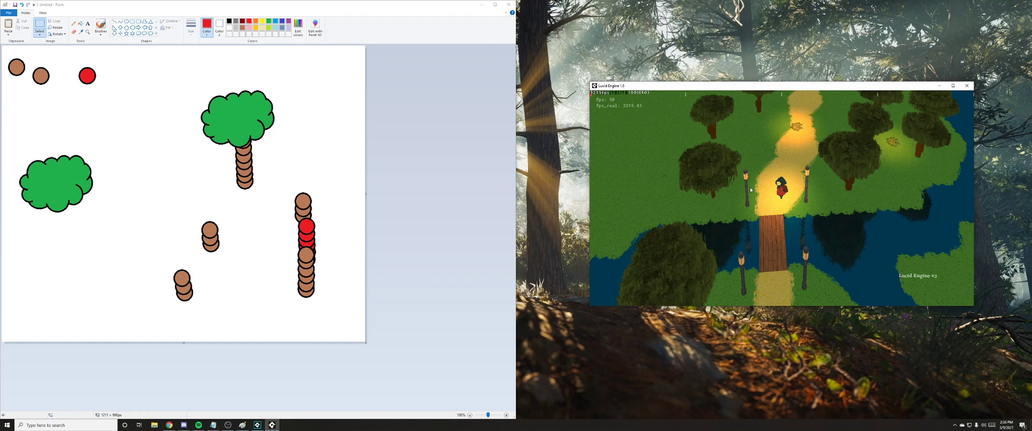
{"action": "key", "text": "q"}
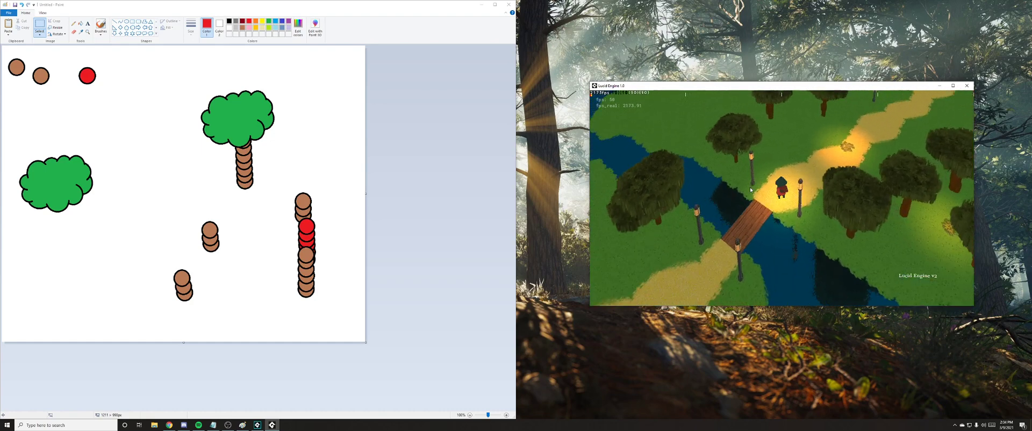
{"action": "key", "text": "a"}
{"action": "key", "text": "s"}
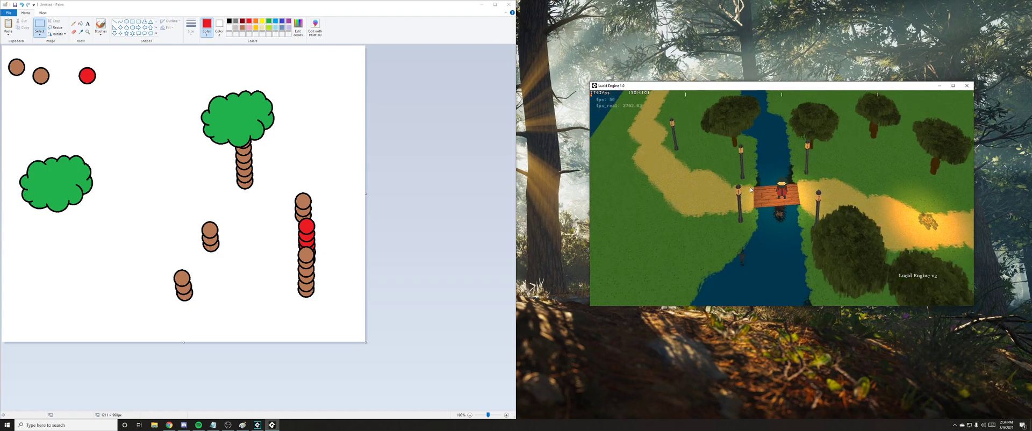